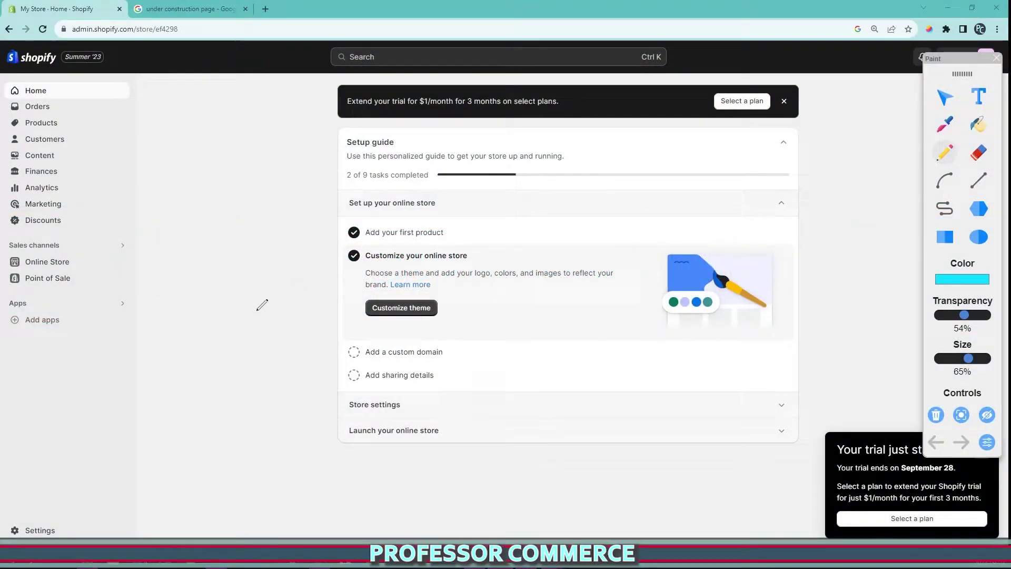
Look at under-construction page examples, then open Online Store Preferences and scroll down.
click(222, 10)
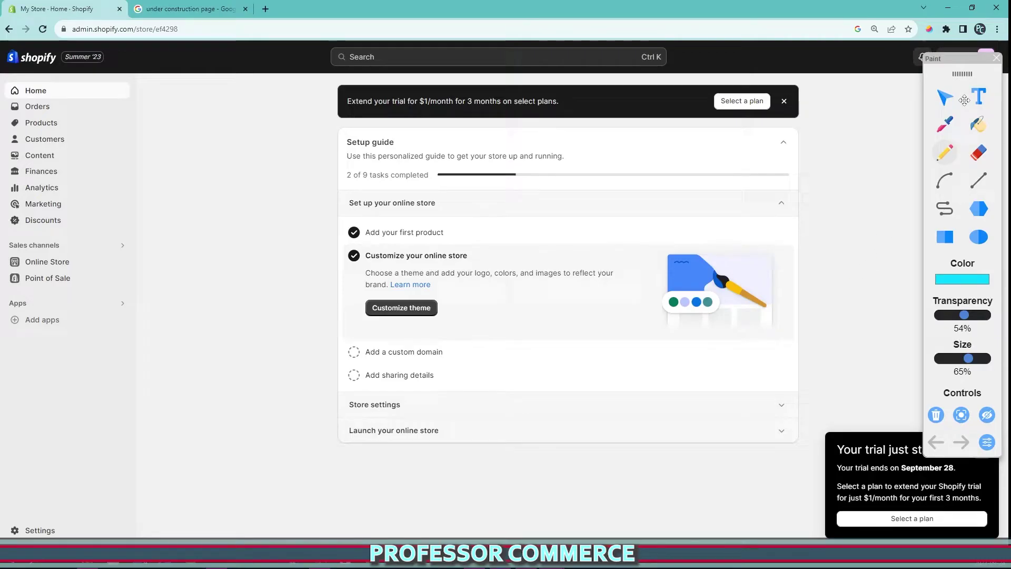
click(944, 97)
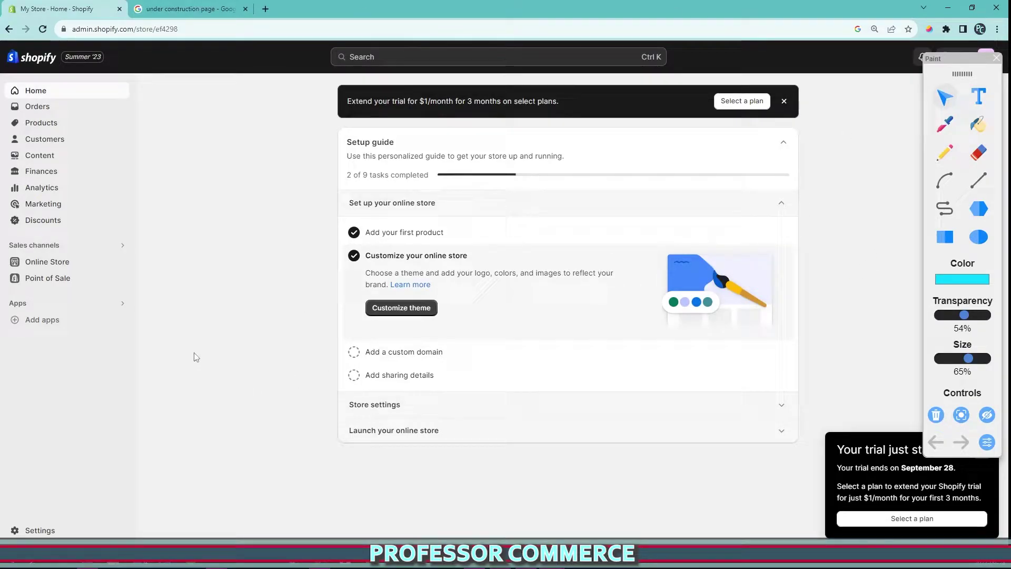
click(82, 269)
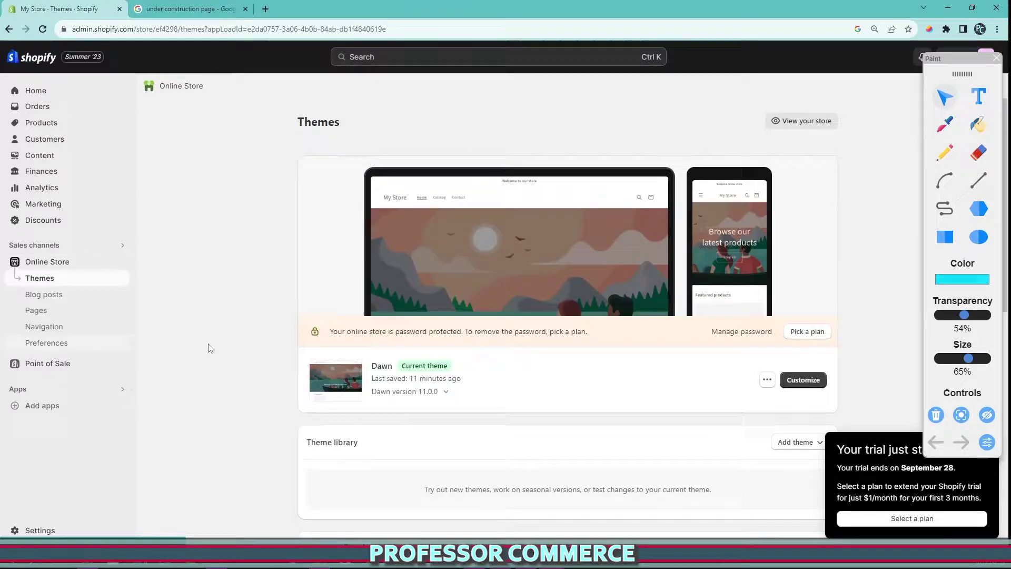
click(48, 343)
scroll(371, 233, down, 5)
scroll(372, 233, down, 10)
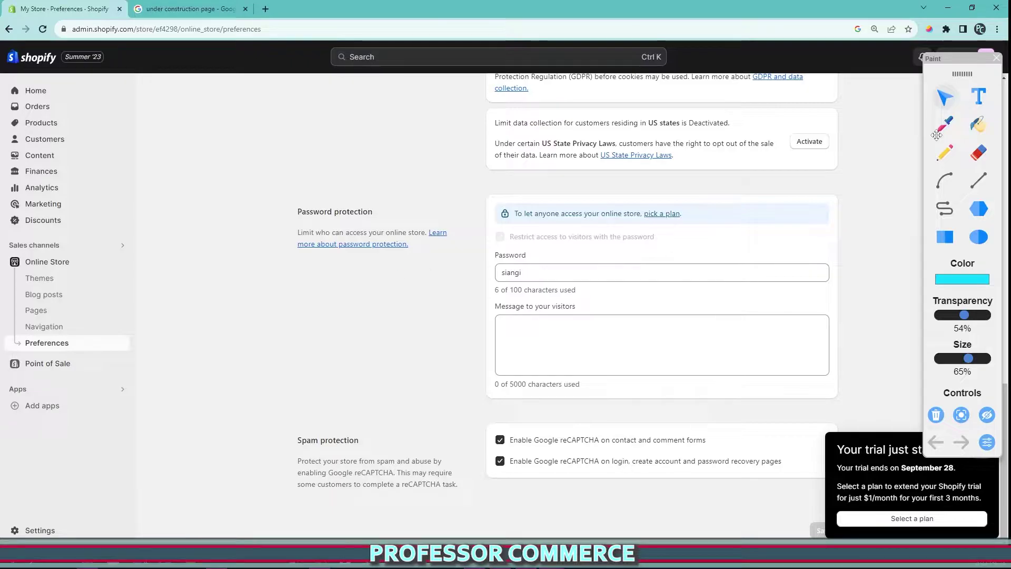
Select the current store password in the Password protection field.
click(944, 153)
mouse_move(264, 210)
mouse_down()
mouse_move(824, 205)
mouse_move(677, 408)
mouse_move(274, 222)
mouse_move(392, 207)
mouse_up()
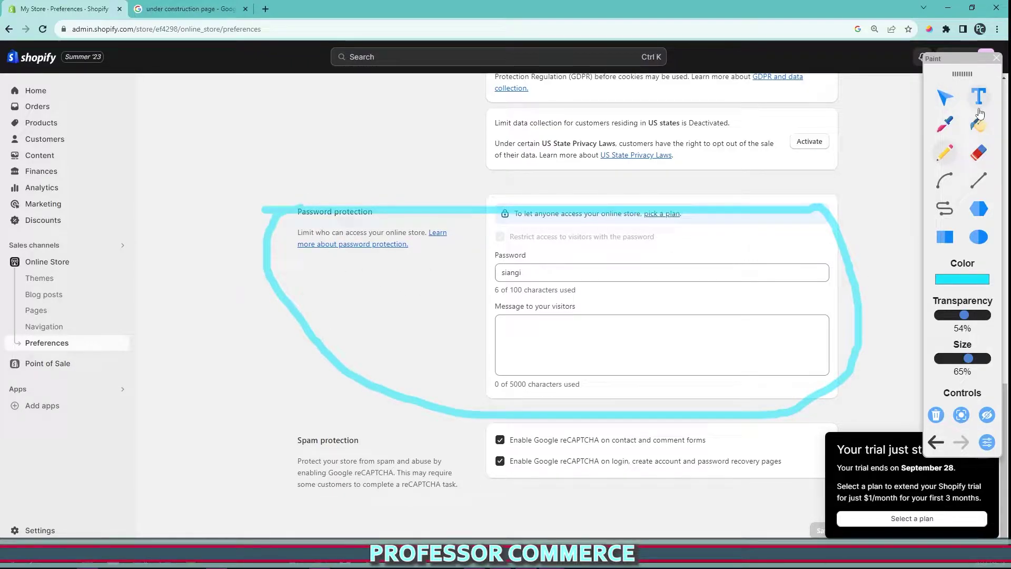
mouse_move(476, 247)
mouse_down()
mouse_move(543, 252)
mouse_move(700, 233)
mouse_move(453, 240)
mouse_move(503, 243)
mouse_up()
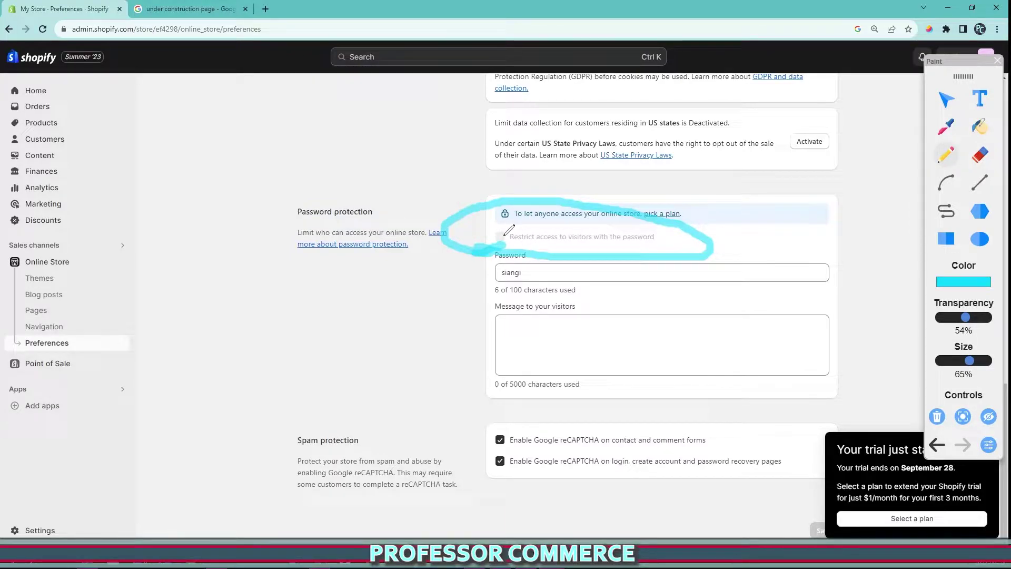
key(Delete)
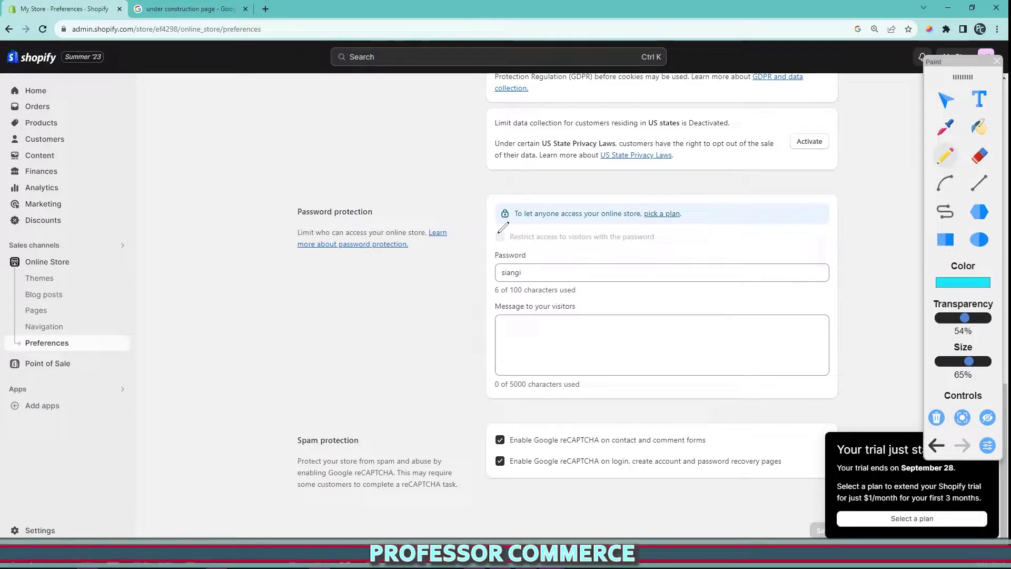
key(Escape)
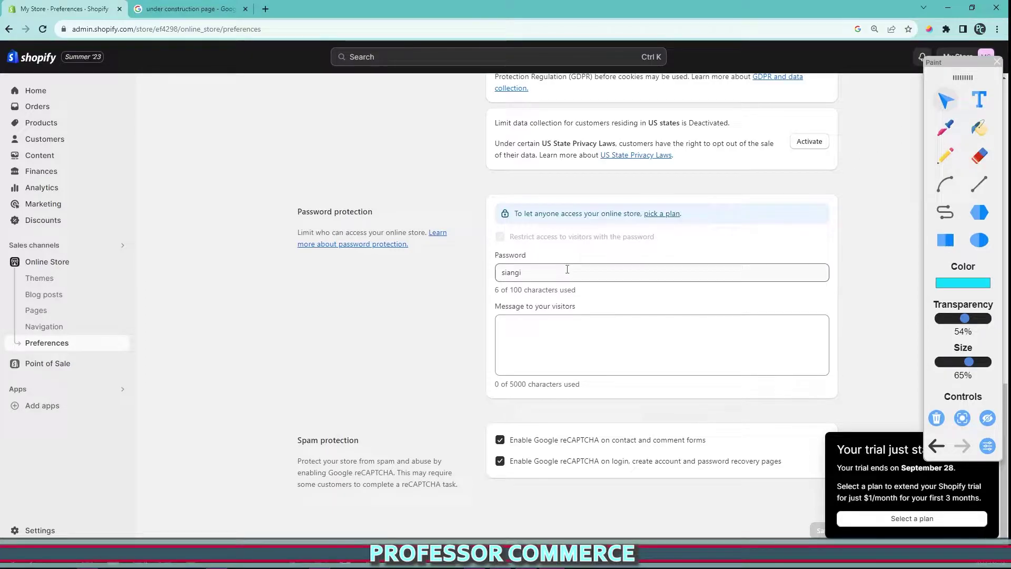
drag(555, 269, 235, 273)
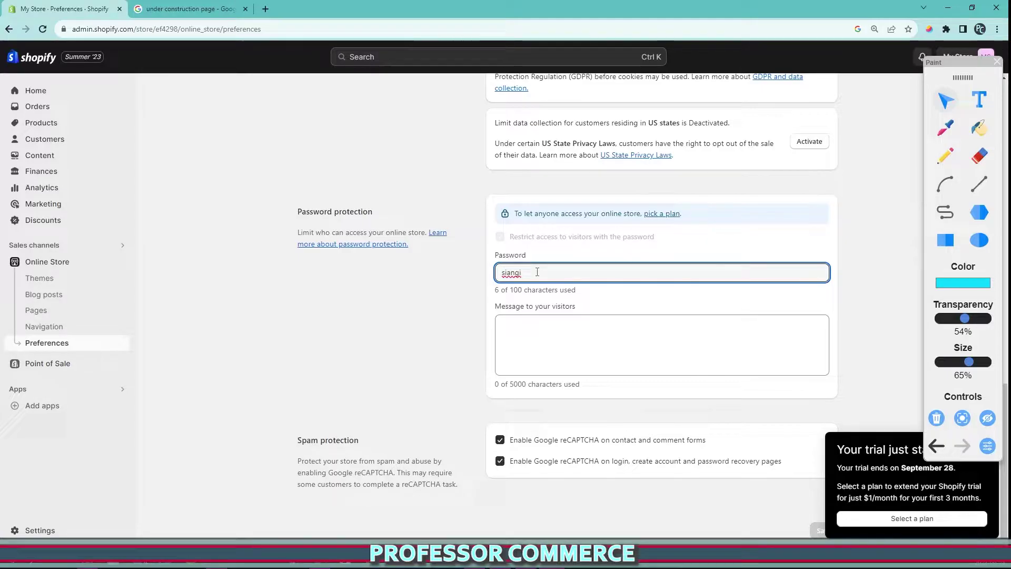
Enter 'Customer message in this box here' as the visitors' message and save it.
click(561, 331)
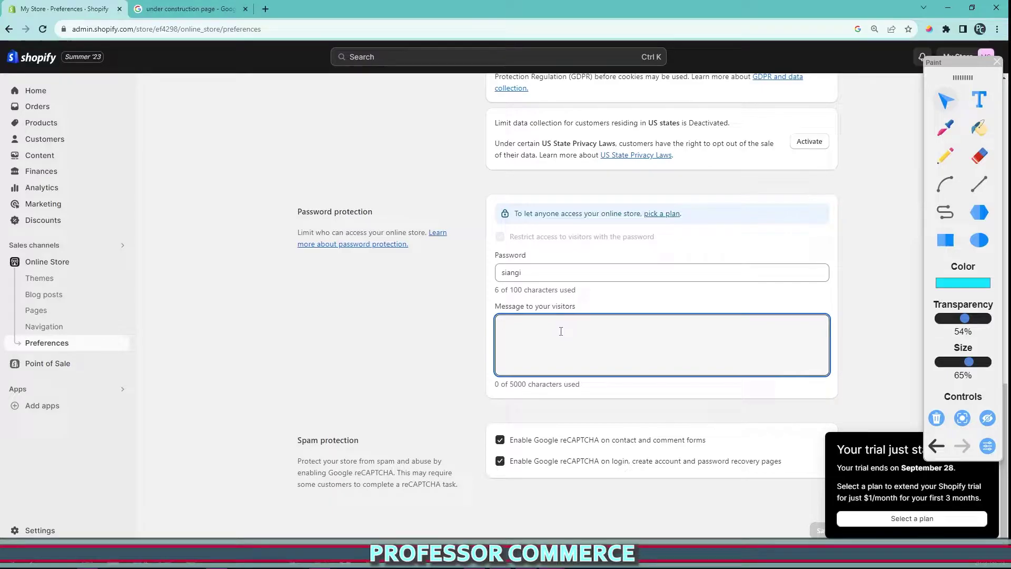
text(Customer message)
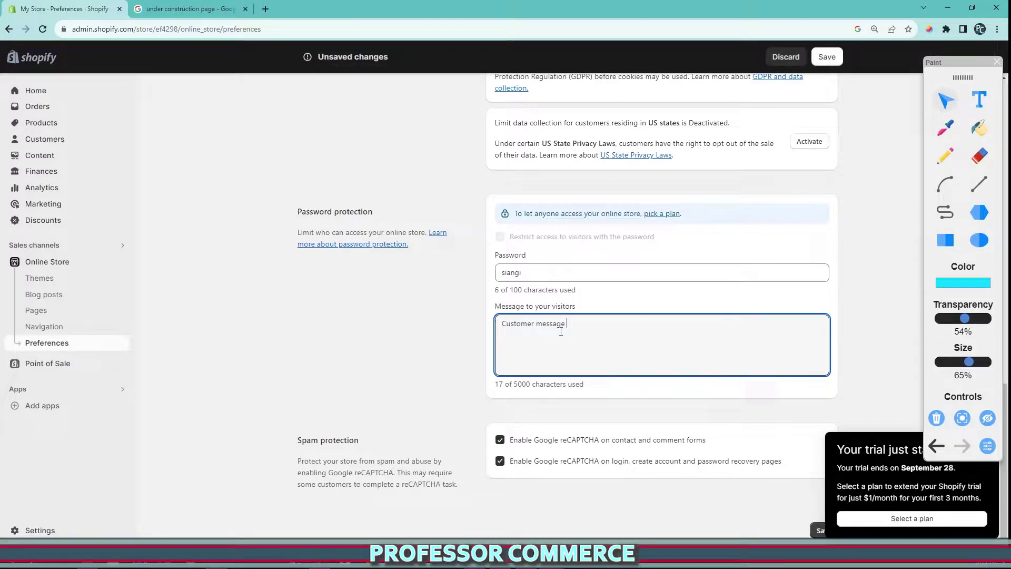
text( in this box here)
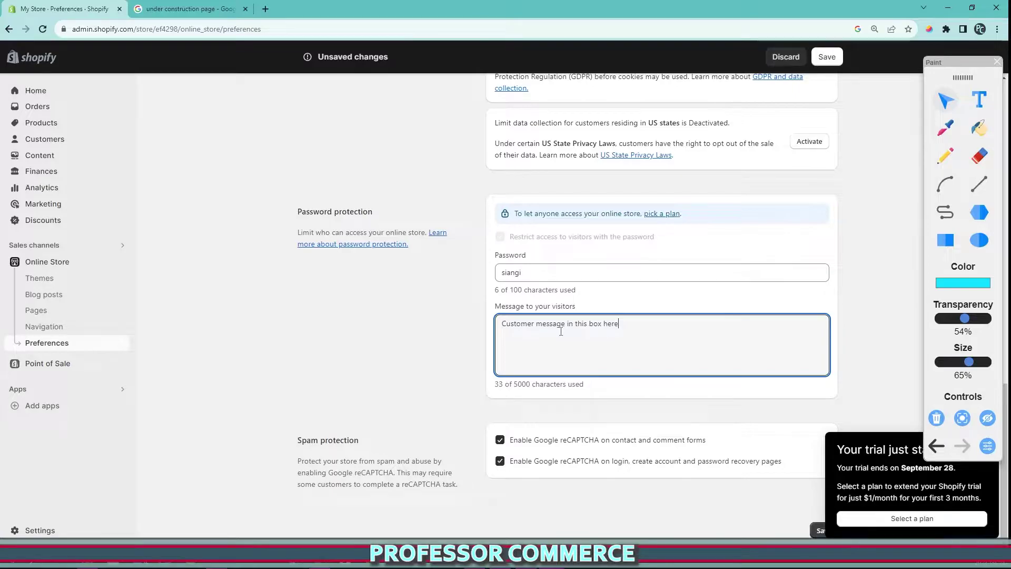
click(827, 57)
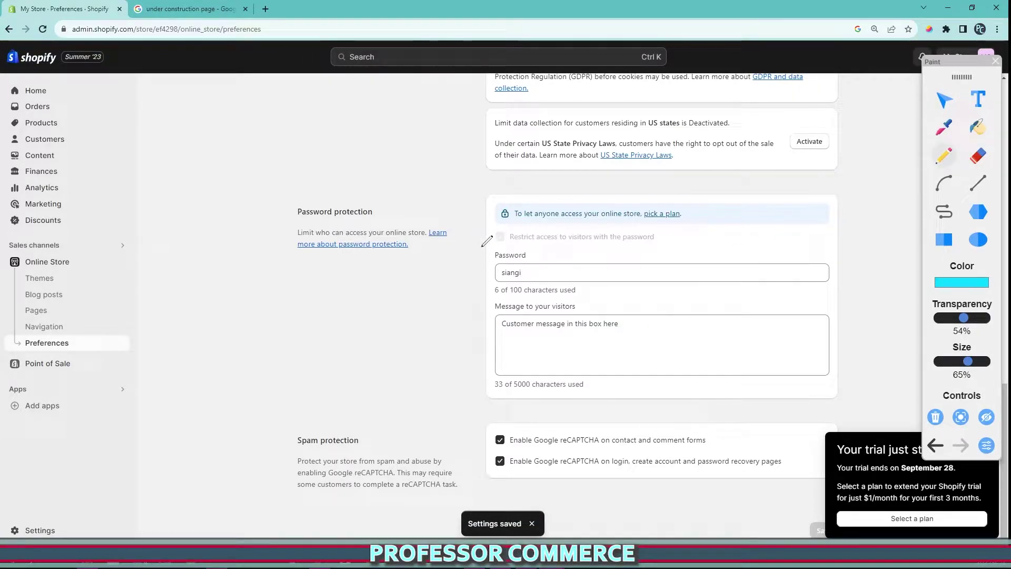
Return to the Online Store themes overview showing Dawn as the current theme.
mouse_move(490, 224)
mouse_down()
mouse_move(508, 235)
mouse_move(485, 218)
mouse_move(496, 237)
mouse_up()
click(940, 417)
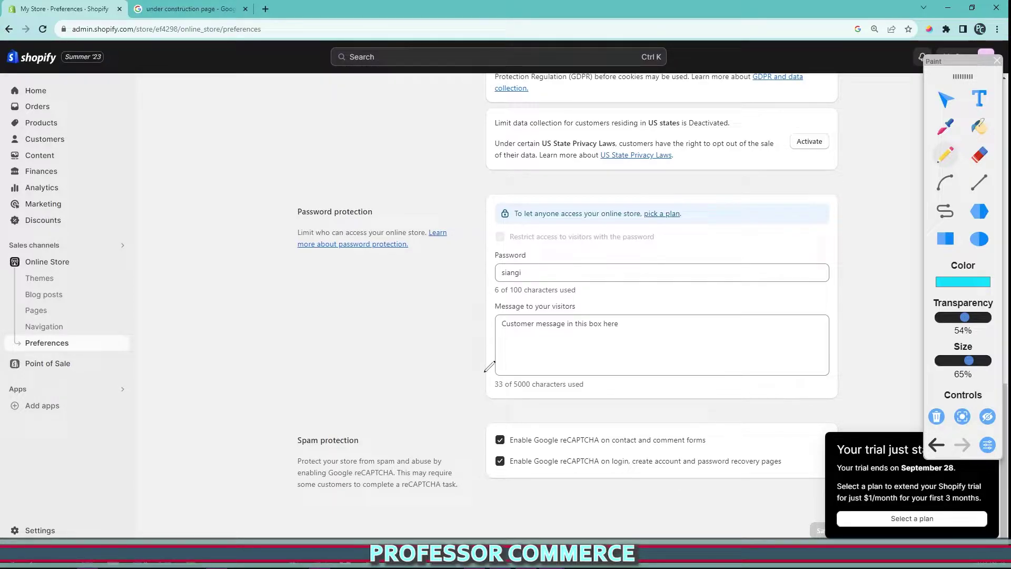
click(946, 99)
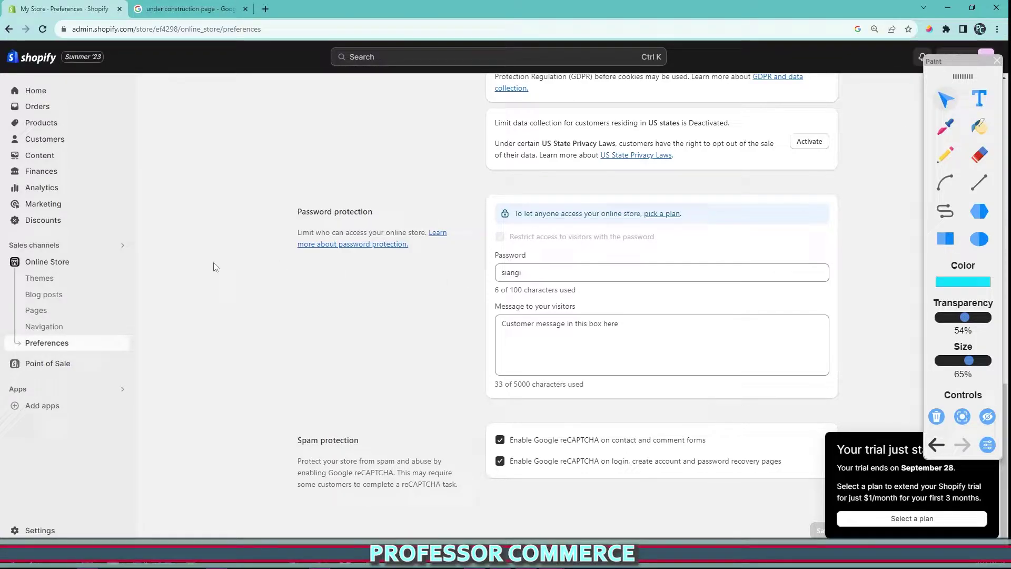
click(77, 263)
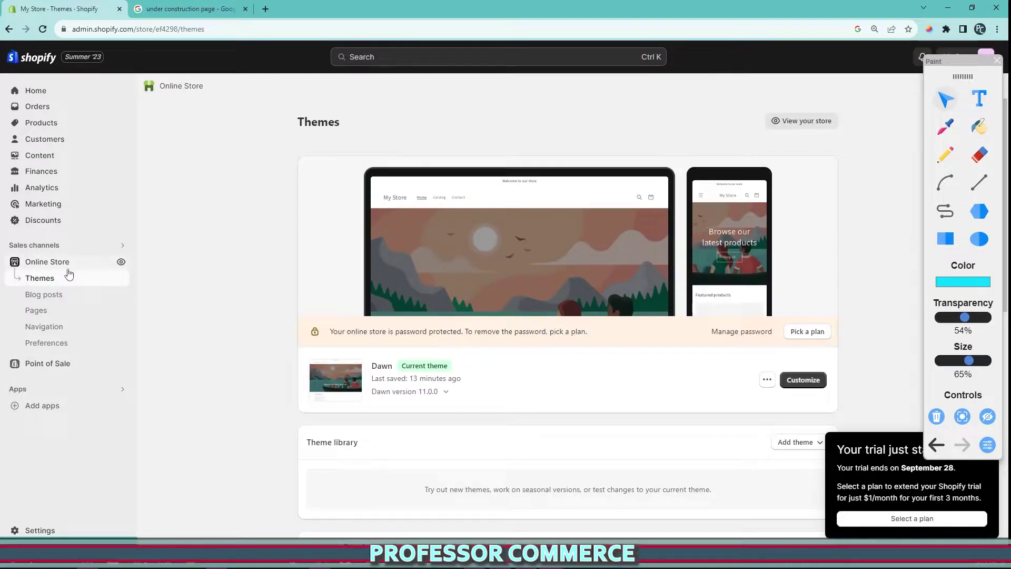
Open the Dawn theme in the theme editor.
click(801, 382)
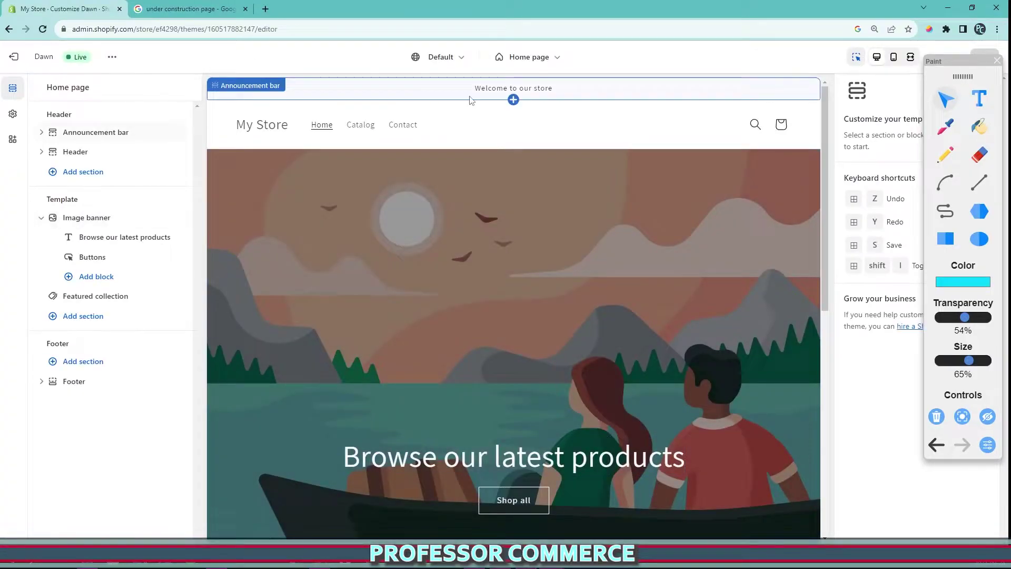
click(946, 155)
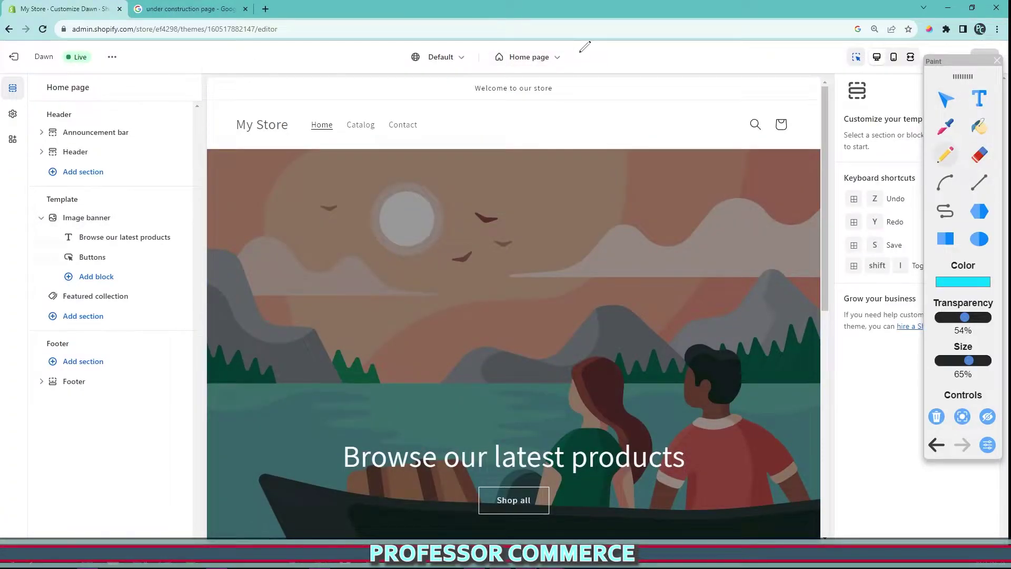
mouse_move(582, 53)
mouse_down()
mouse_move(445, 61)
mouse_move(630, 71)
mouse_move(458, 55)
mouse_move(503, 53)
mouse_up()
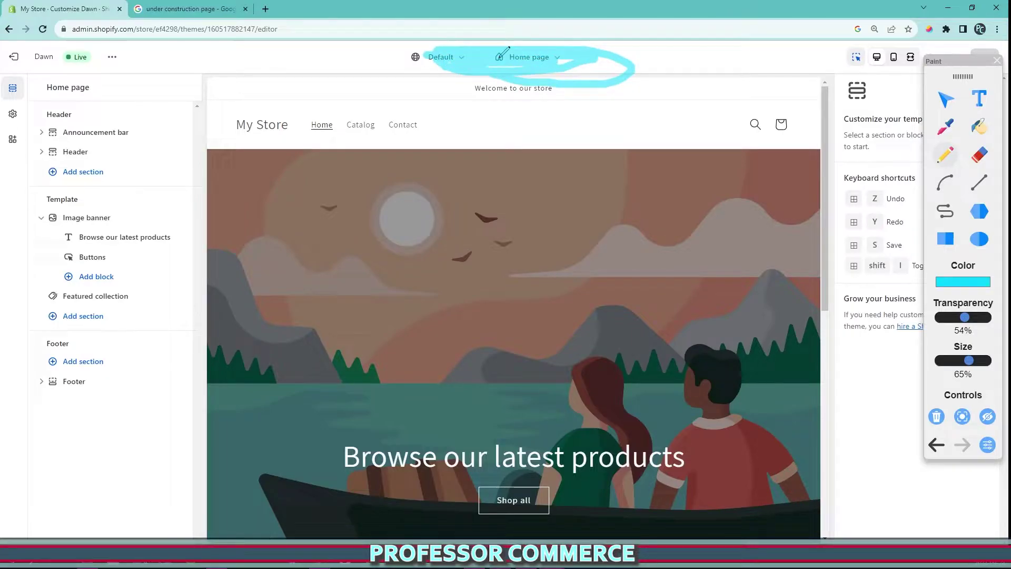
click(932, 415)
Switch the editor from the Home page to the Password template under Others.
click(946, 99)
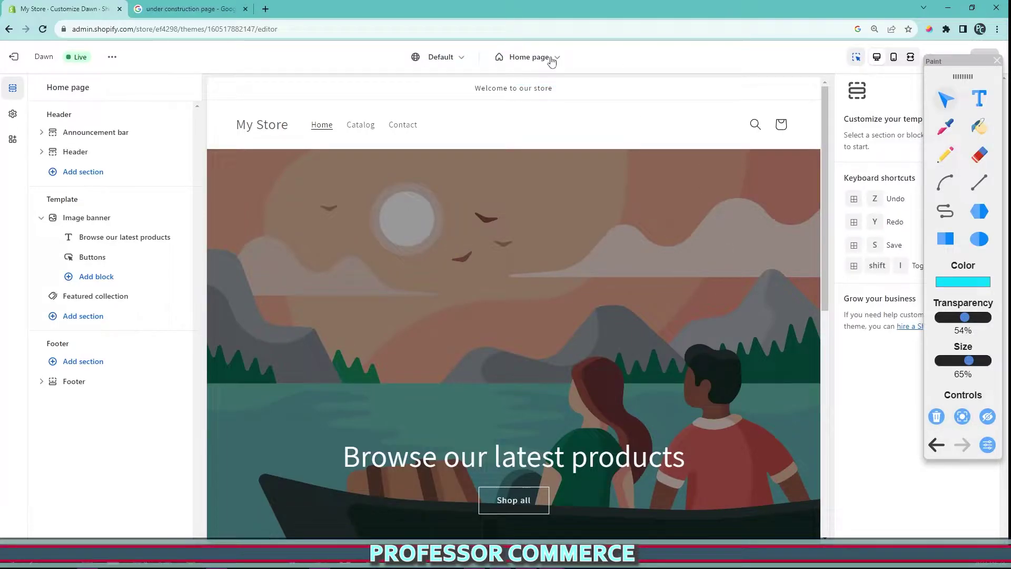
click(529, 57)
scroll(482, 351, down, 2)
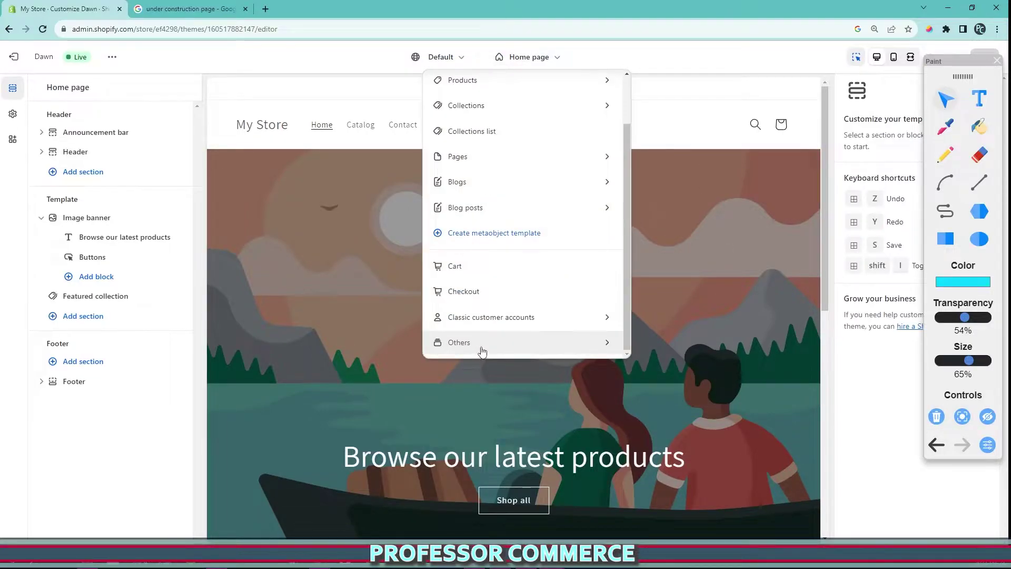
click(534, 344)
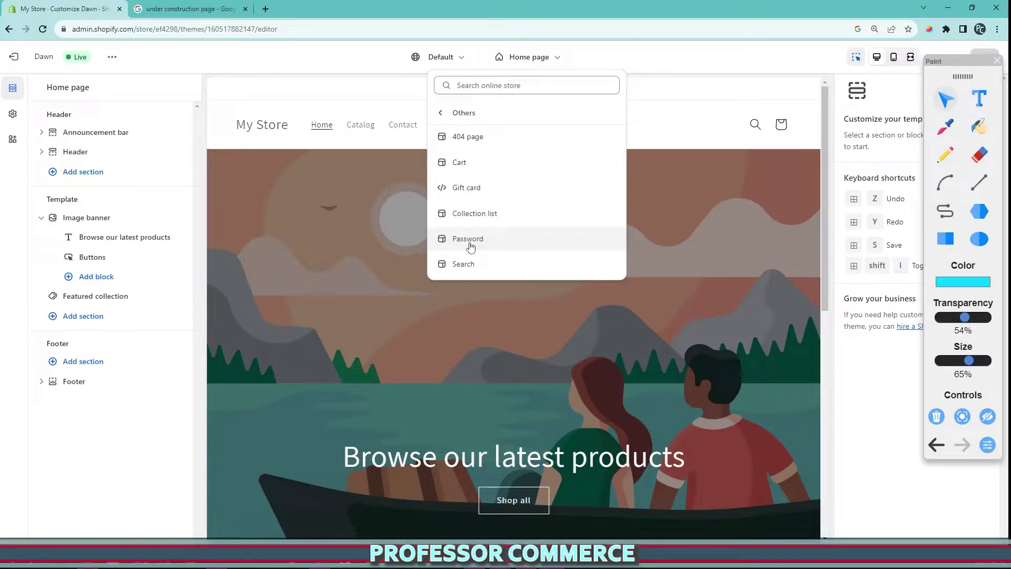
click(492, 244)
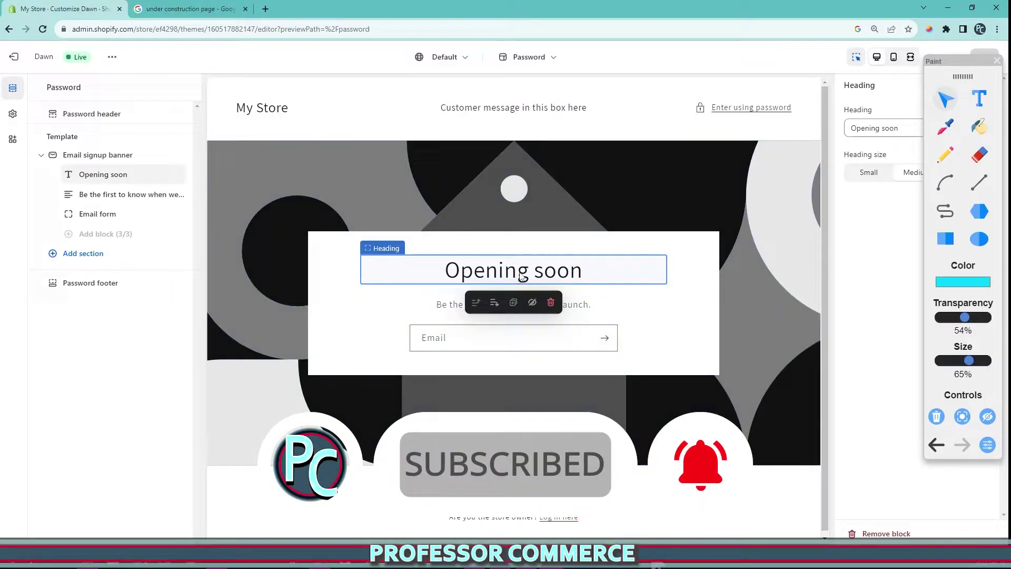
Replace the 'Opening soon' banner heading with 'Coming Soon!', fixing a misspelled first attempt.
drag(963, 77, 197, 153)
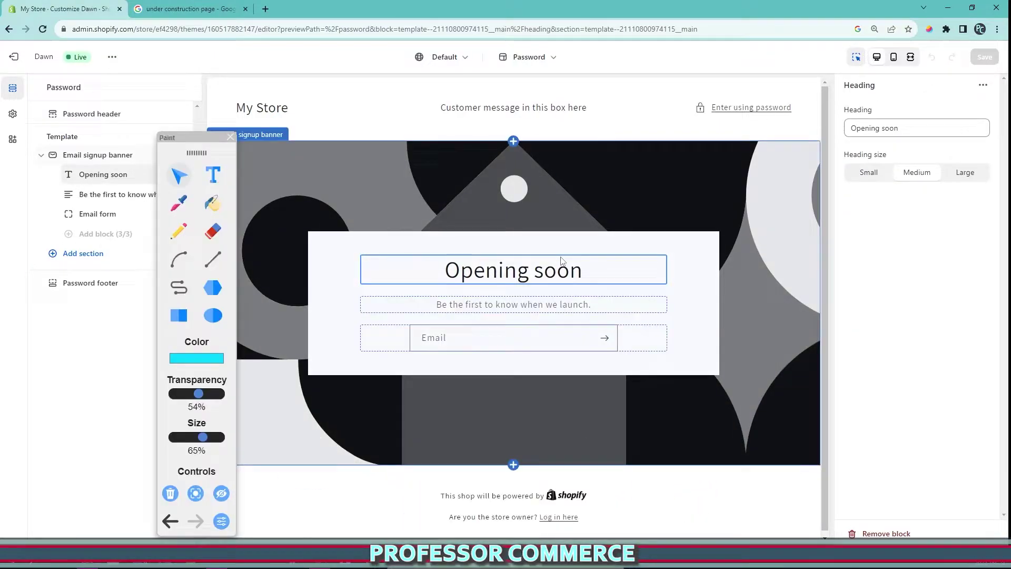
drag(849, 128, 992, 123)
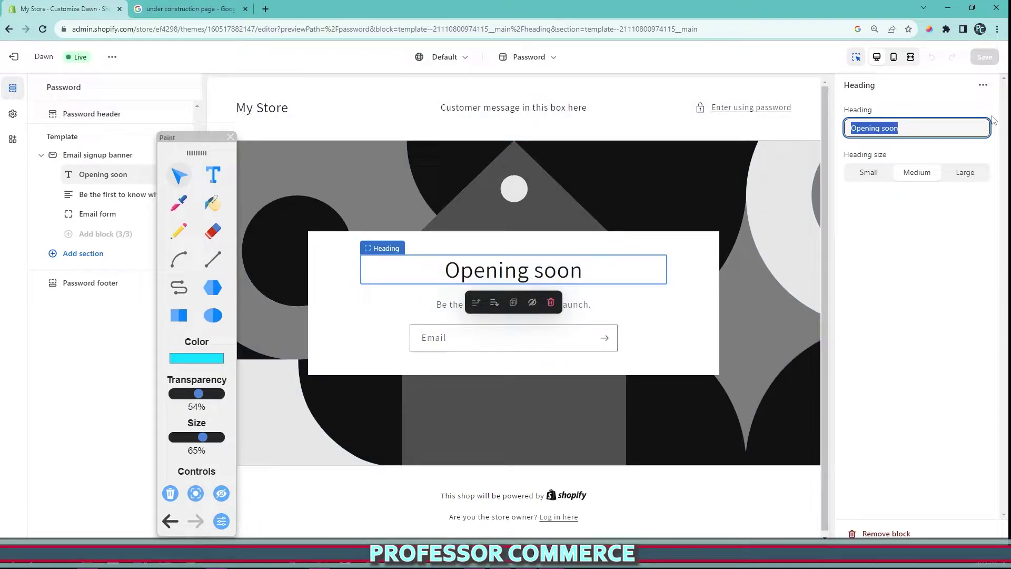
text(UNDER)
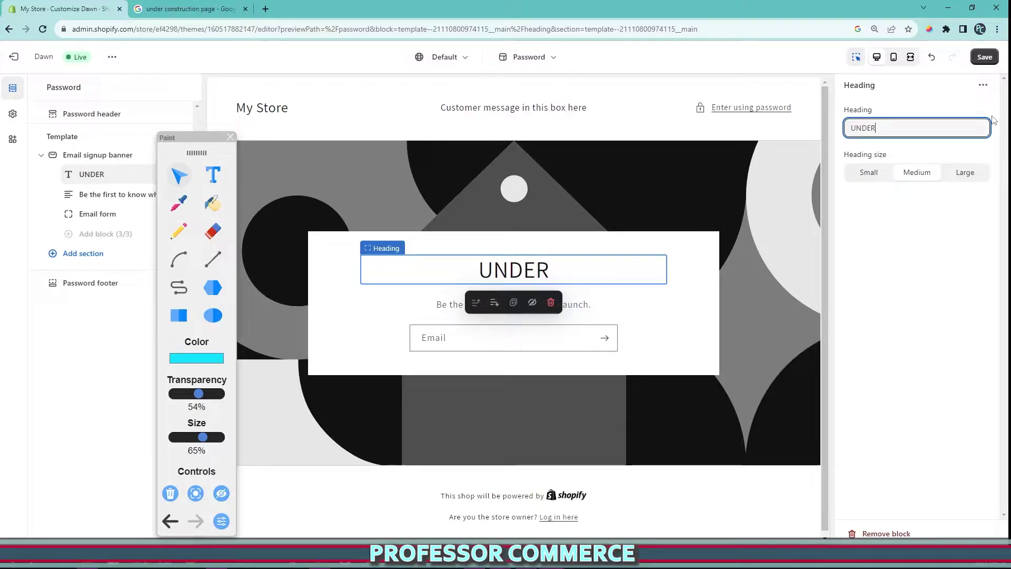
text( CONS)
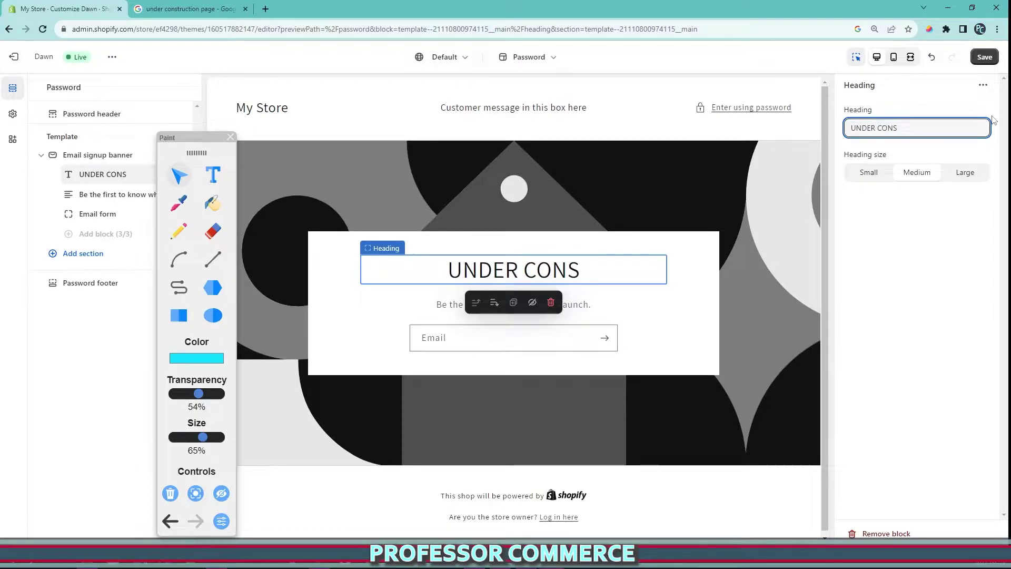
text(TURCTION)
key(ctrl+a)
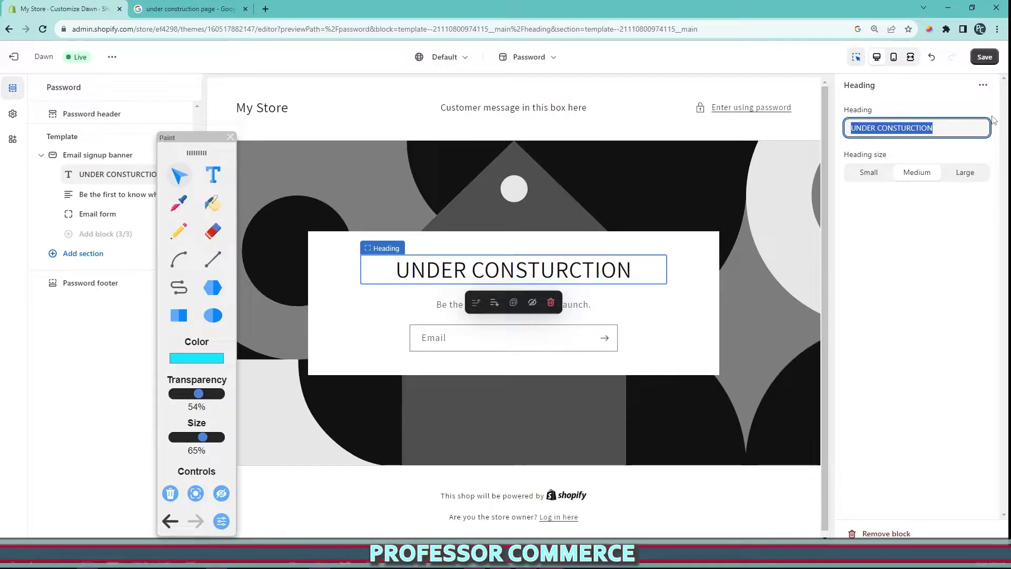
key(BackSpace)
text(Comi)
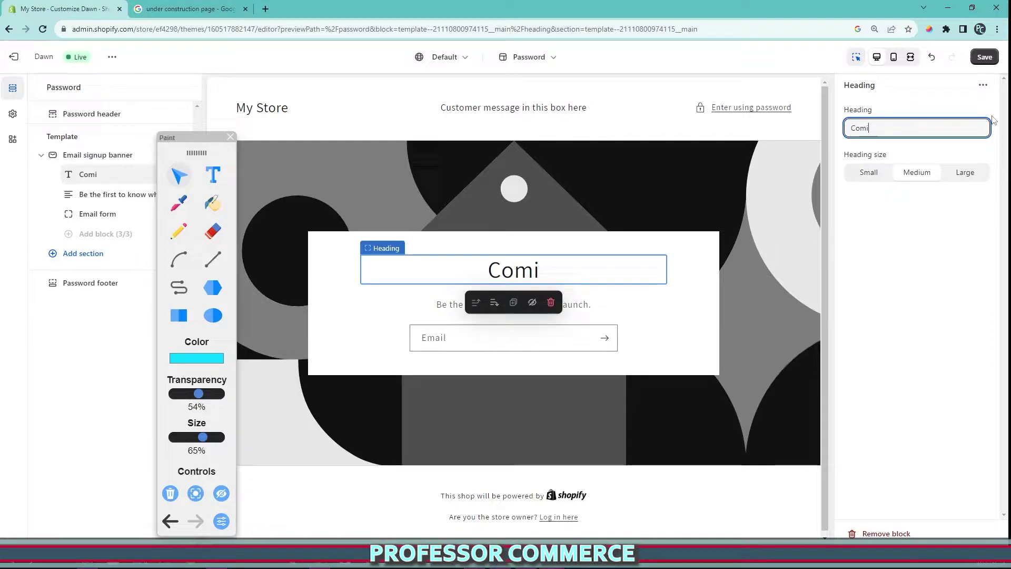
text(ng Soon!)
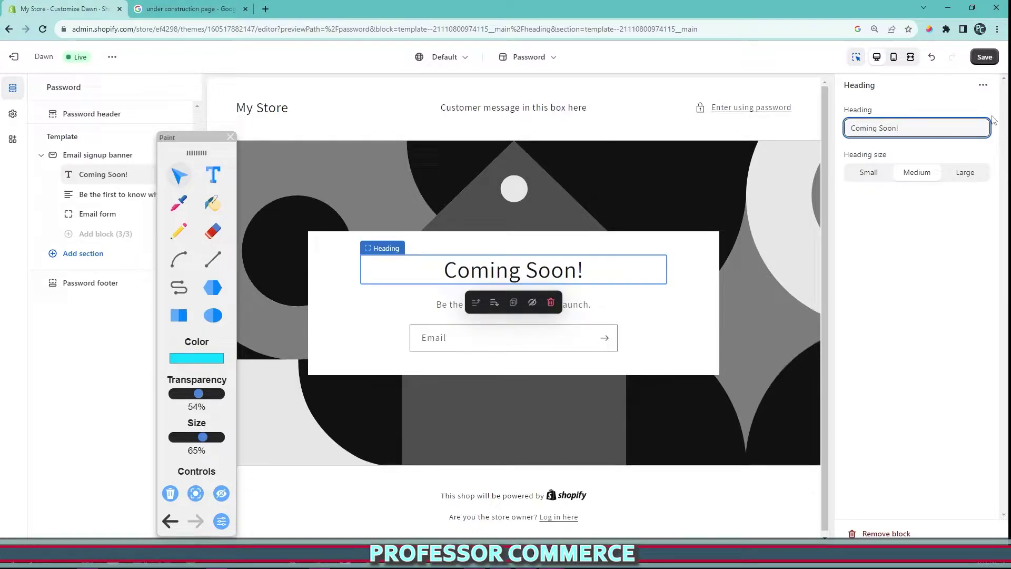
Set the heading size to Large and open the Paragraph block's description for editing.
click(975, 179)
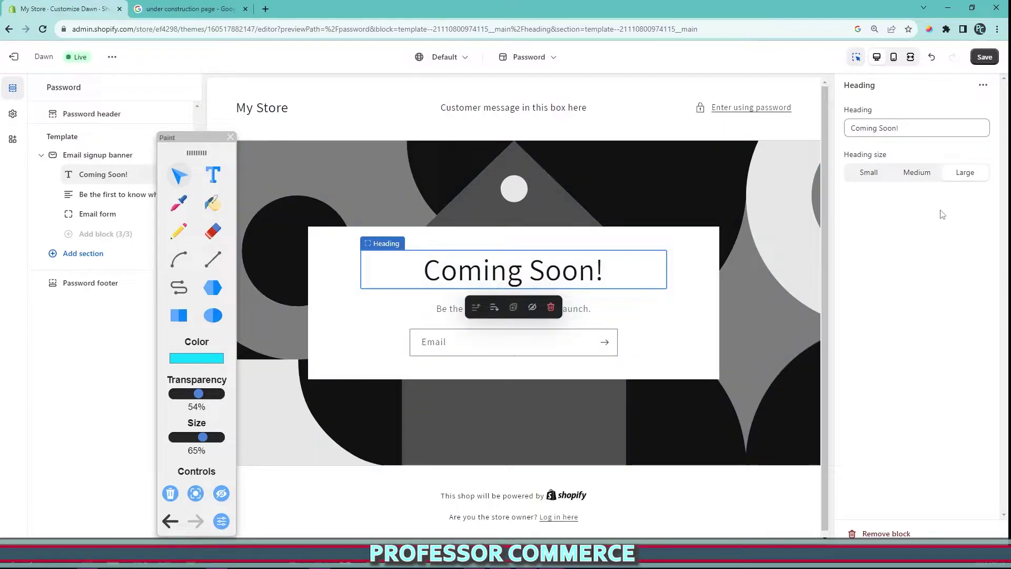
click(583, 311)
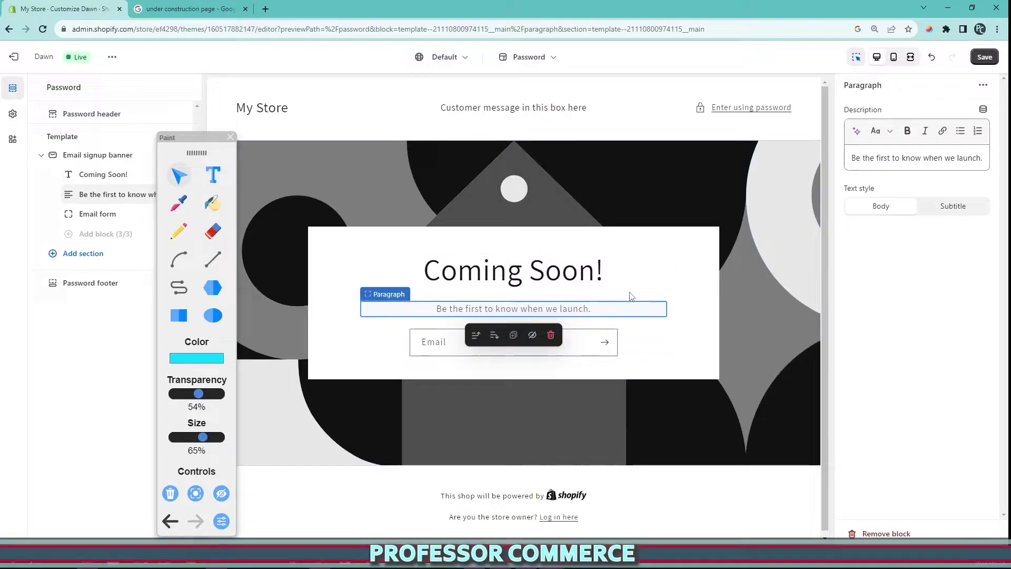
click(876, 159)
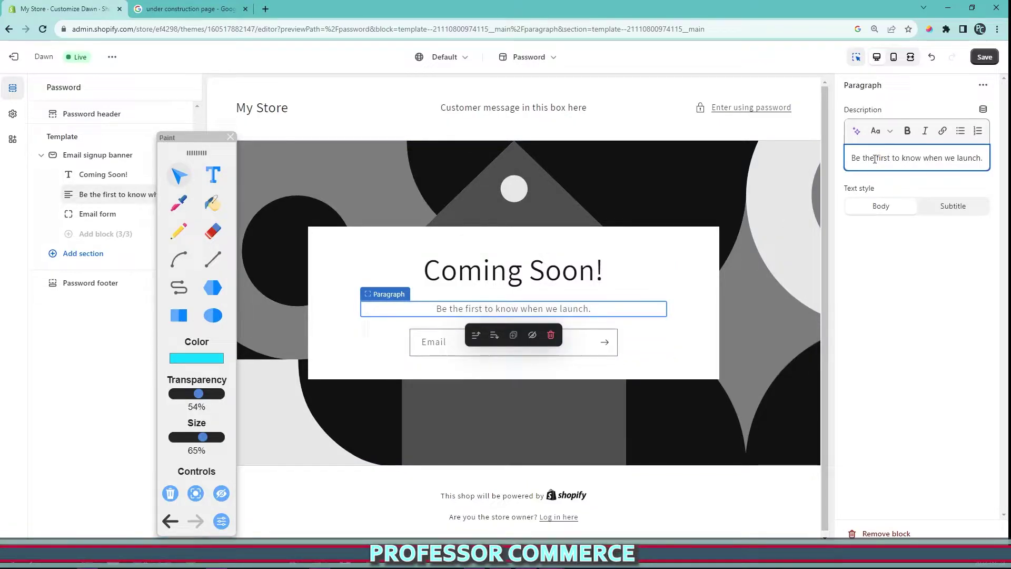
Replace the description with the second Playful AI suggestion for 'coming soon sign up for early access'.
key(ctrl+a)
key(BackSpace)
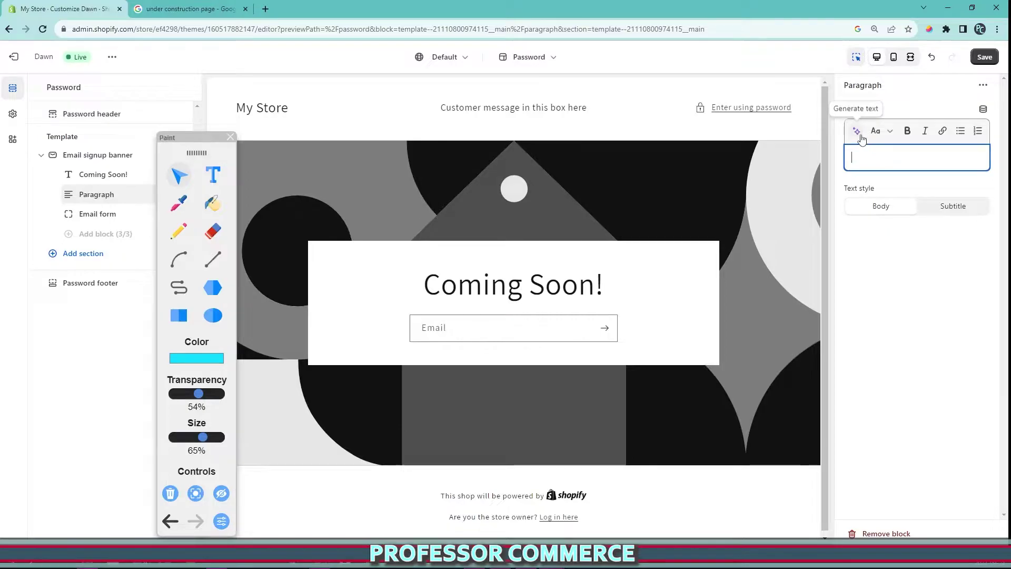
click(857, 131)
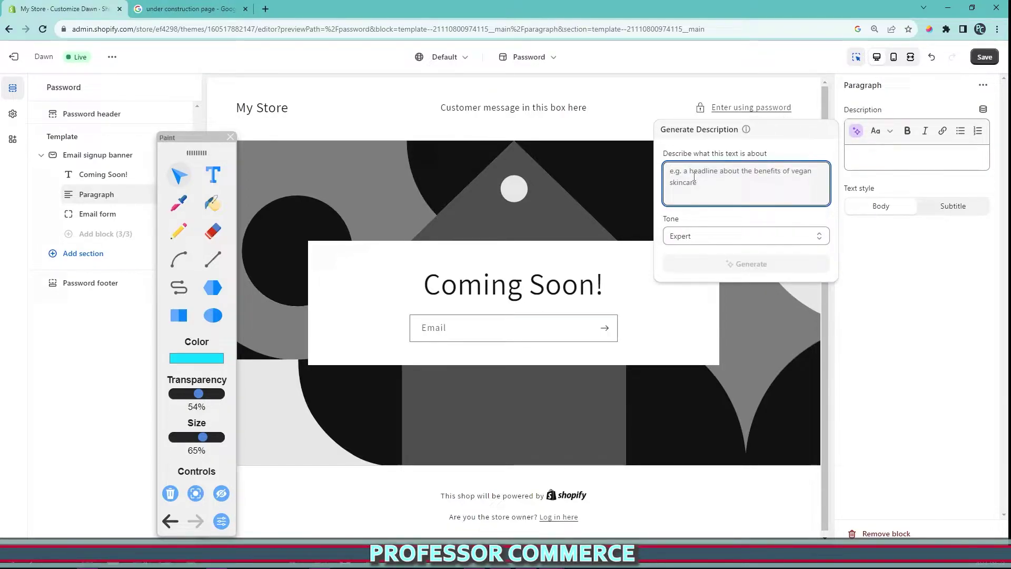
text(coming so)
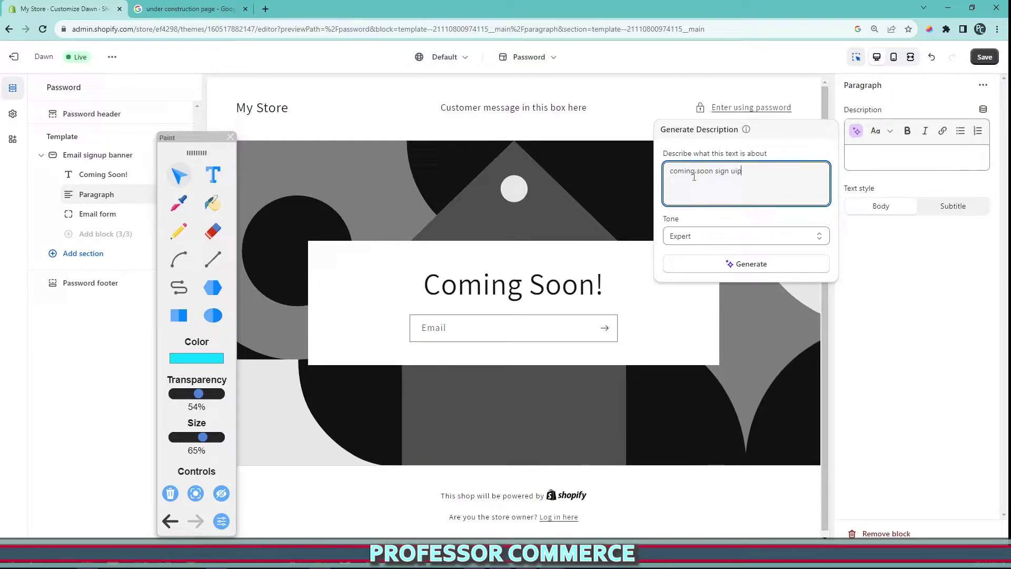
text(on sign up for early access)
click(722, 236)
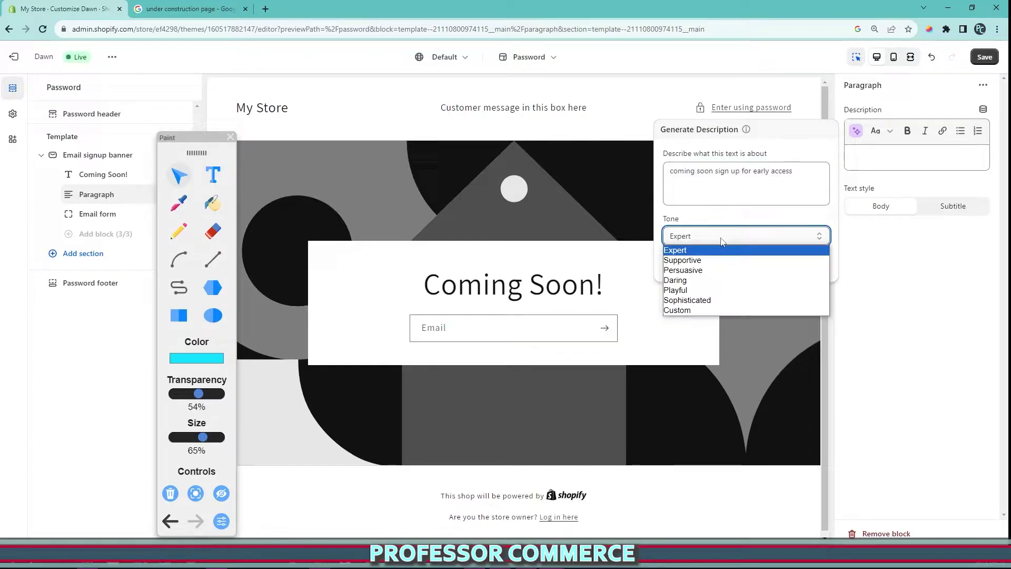
click(700, 290)
click(732, 266)
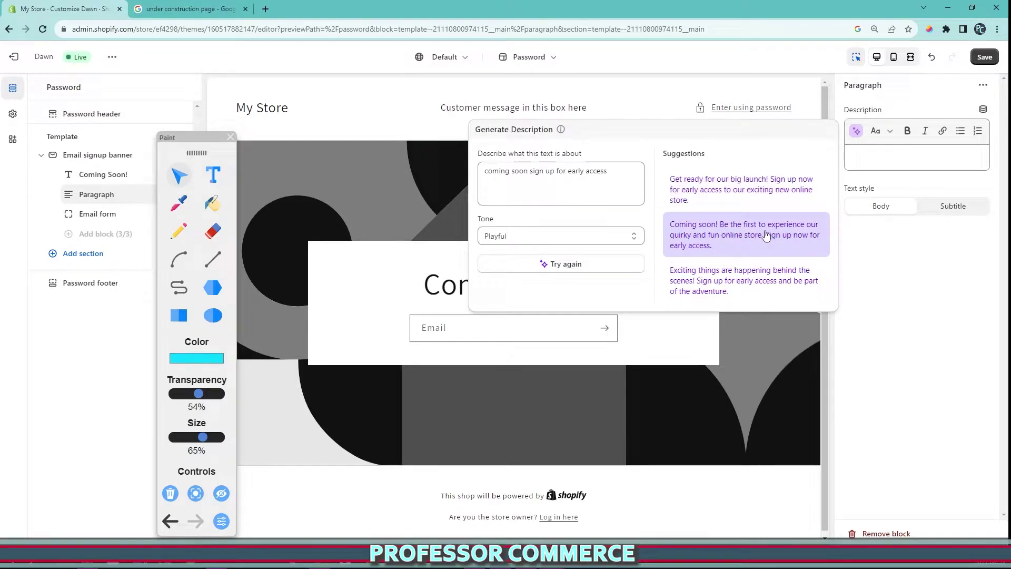
click(766, 236)
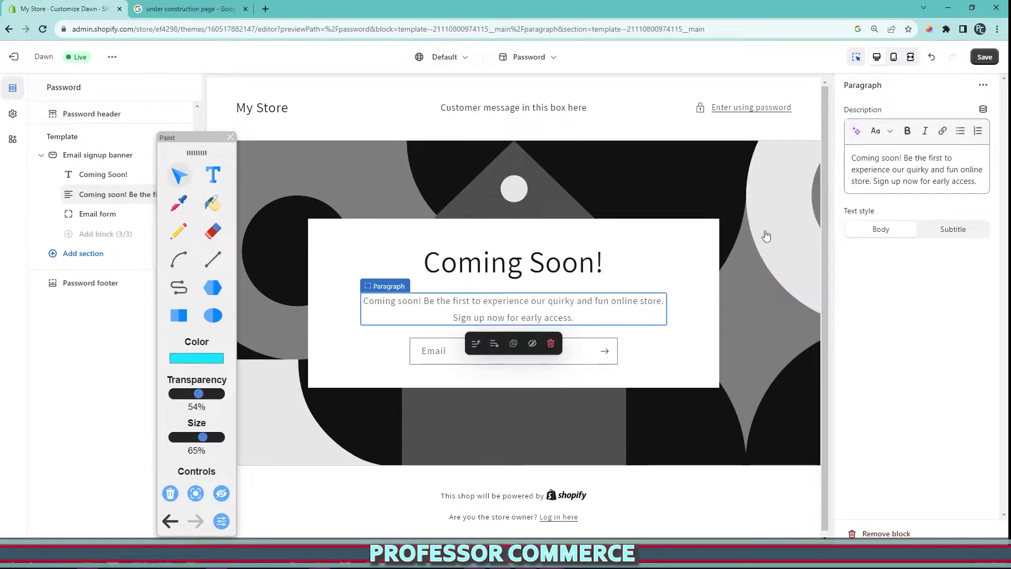
Select the Email form block, then mark up the heading and Email field with annotations and erase them.
click(542, 358)
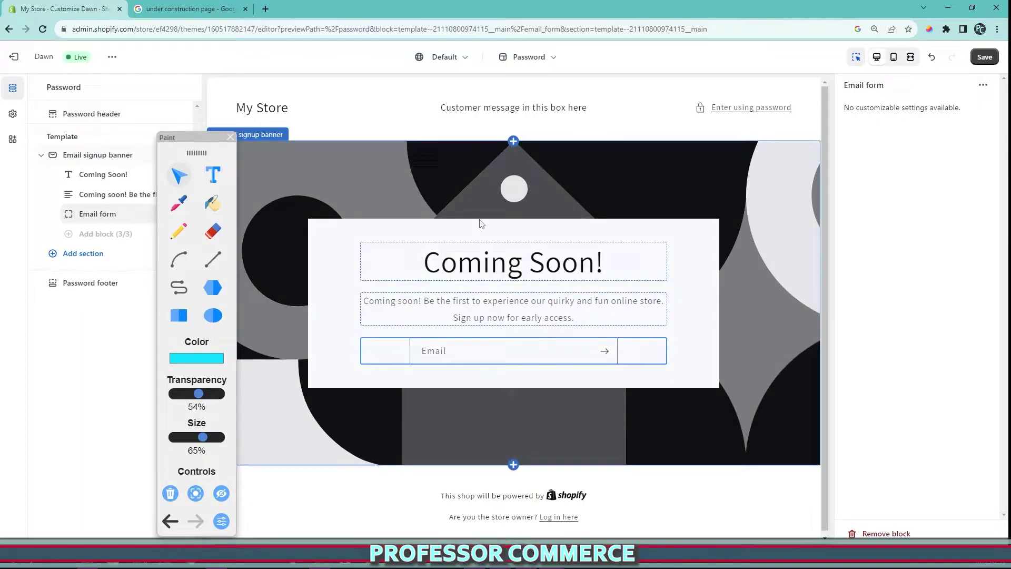
click(446, 355)
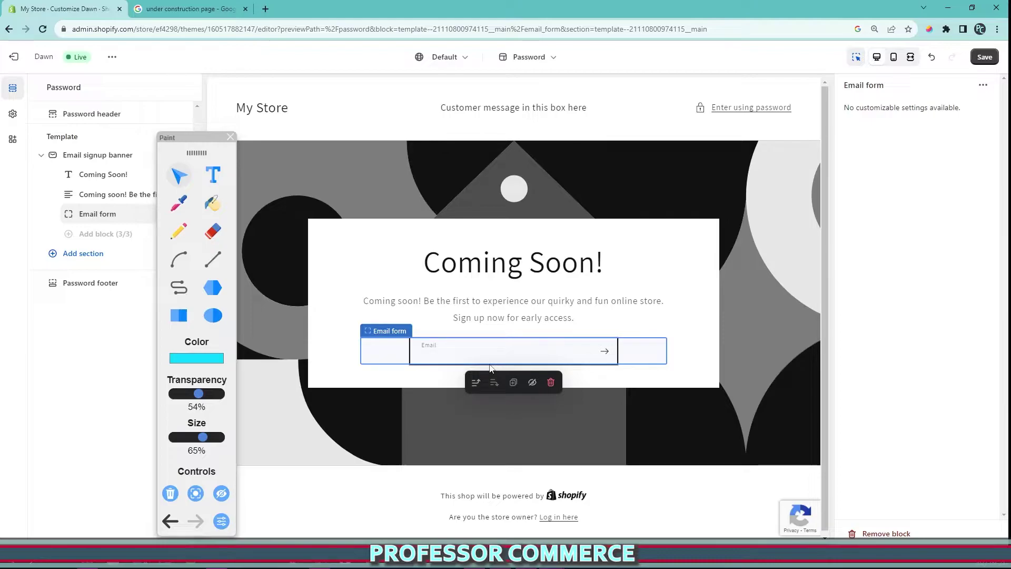
click(179, 230)
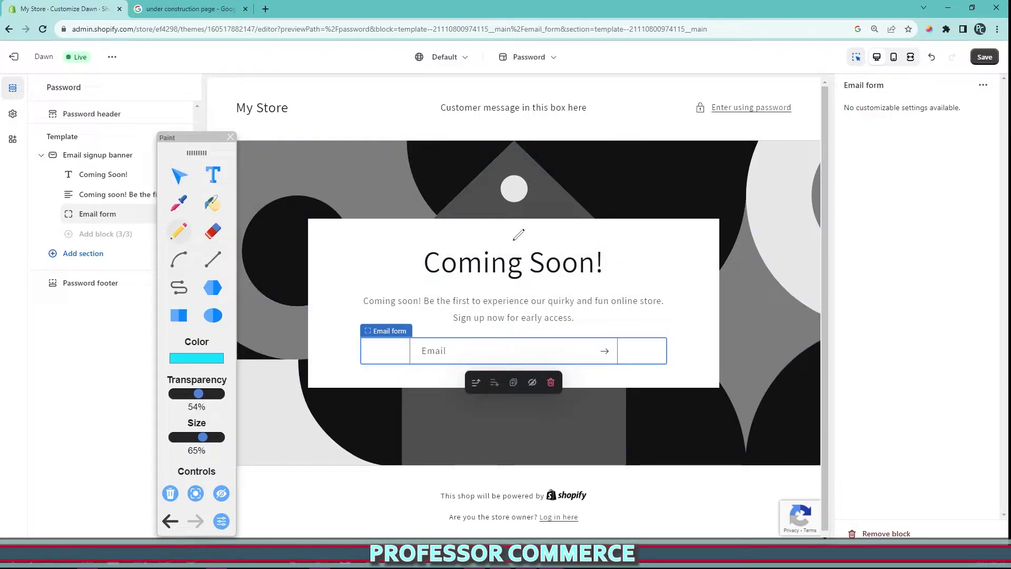
mouse_move(340, 230)
mouse_down()
mouse_move(691, 267)
mouse_move(362, 331)
mouse_up()
mouse_move(385, 213)
mouse_down()
mouse_move(690, 335)
mouse_move(400, 285)
mouse_move(416, 291)
mouse_up()
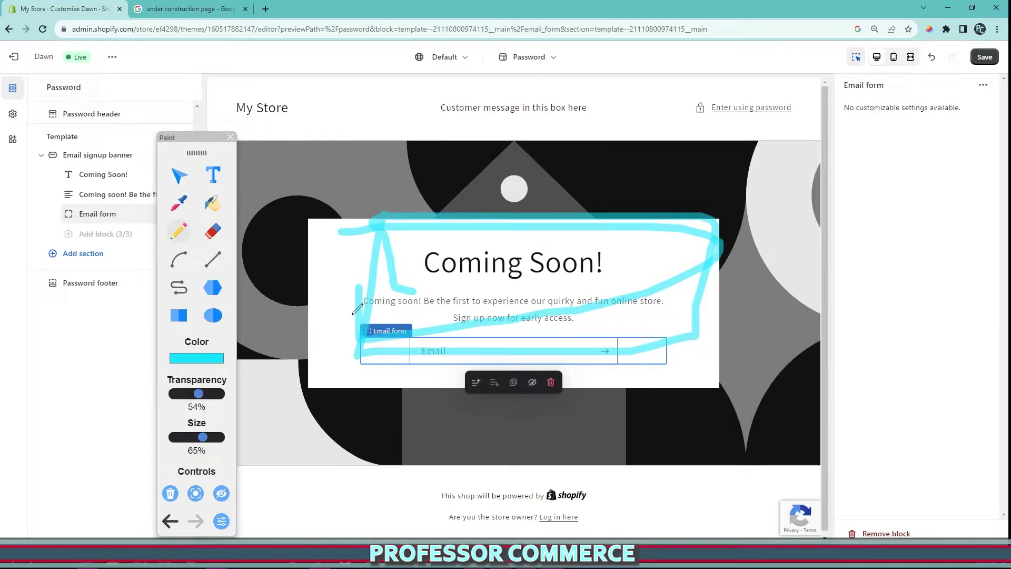
click(170, 493)
Annotate the Email field and subtitle, clear the drawings, and select the Email signup banner section.
drag(414, 350, 571, 343)
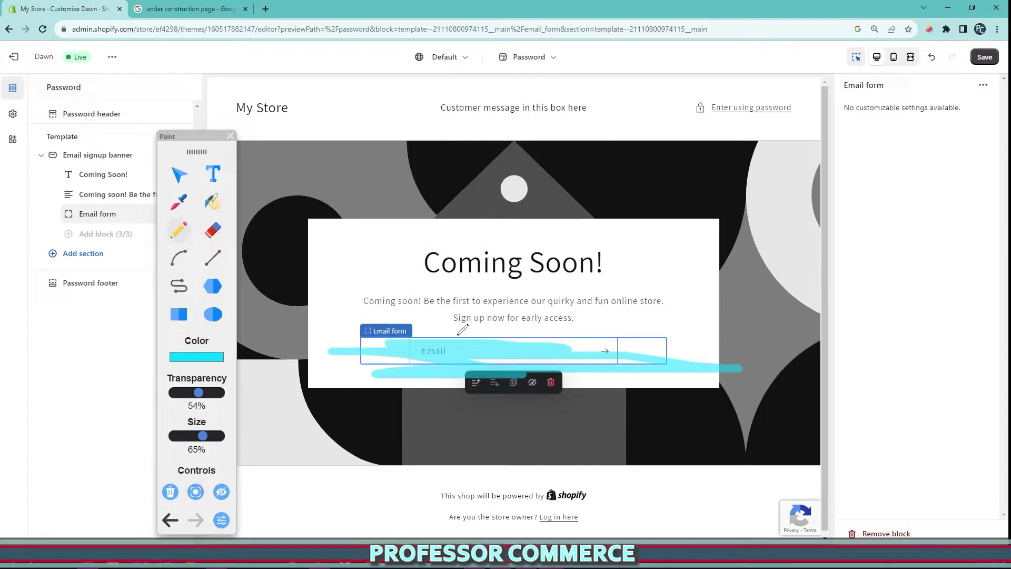
mouse_move(350, 280)
mouse_down()
mouse_move(703, 263)
mouse_move(411, 337)
mouse_move(354, 276)
mouse_move(721, 287)
mouse_move(389, 345)
mouse_move(581, 282)
mouse_move(653, 279)
mouse_up()
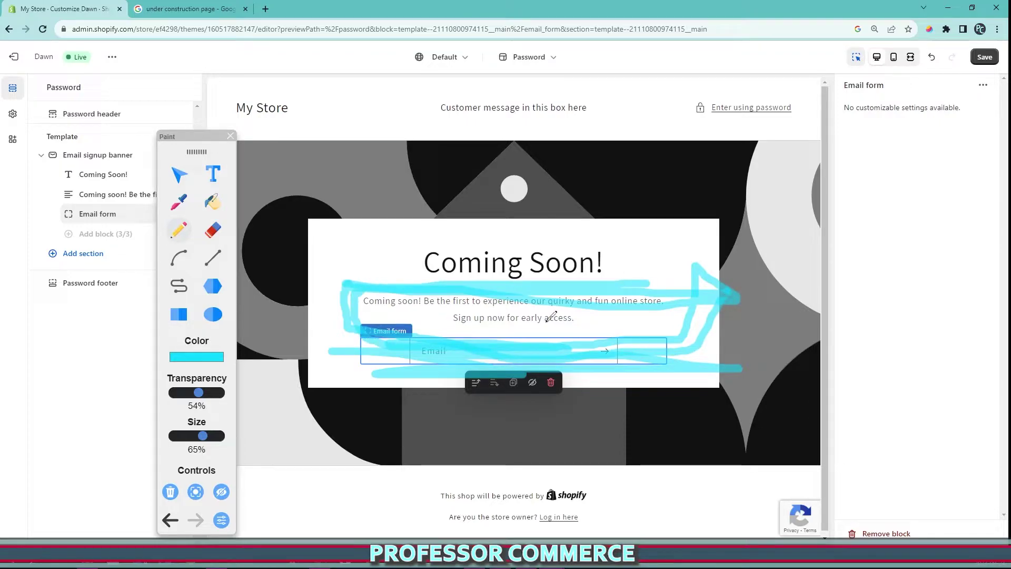
click(170, 492)
click(764, 295)
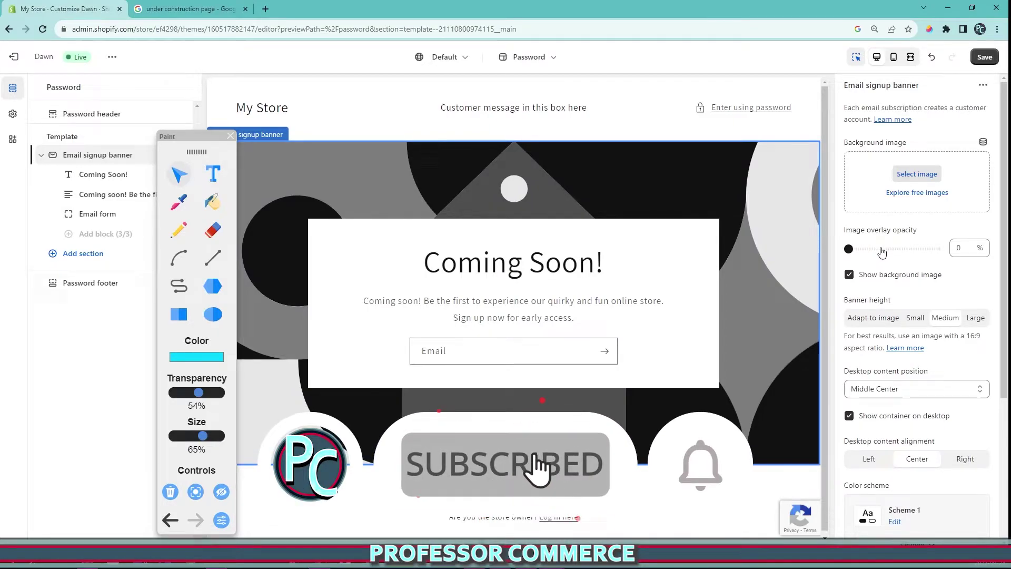
Set the banner's image overlay opacity to 70% and its height to Large.
click(891, 249)
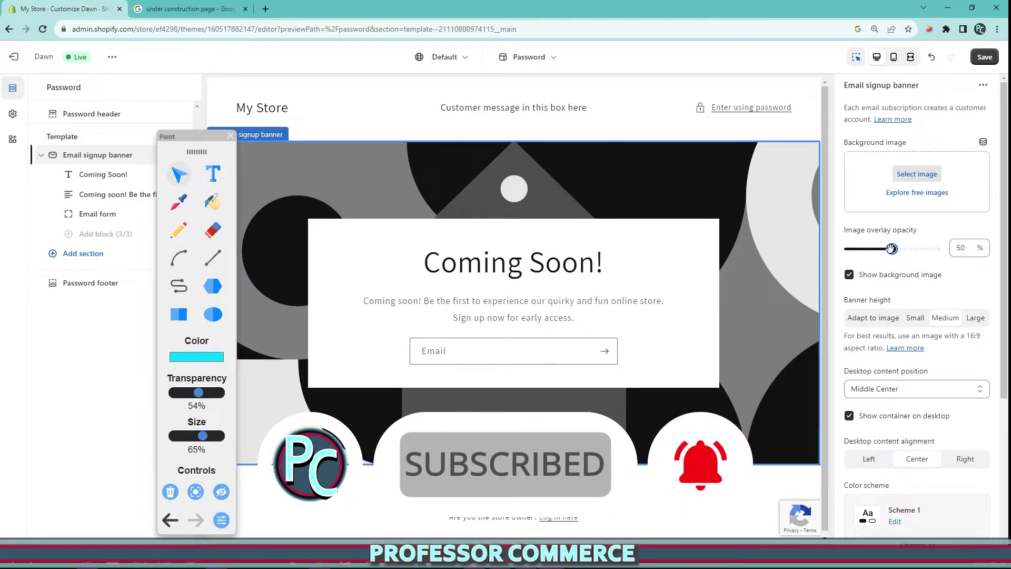
click(910, 249)
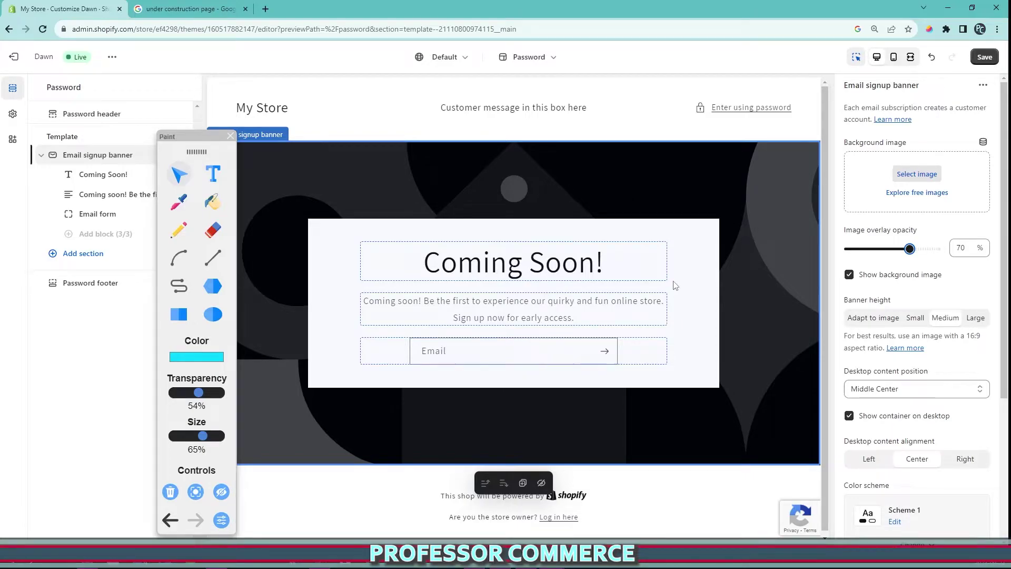
drag(910, 249, 833, 248)
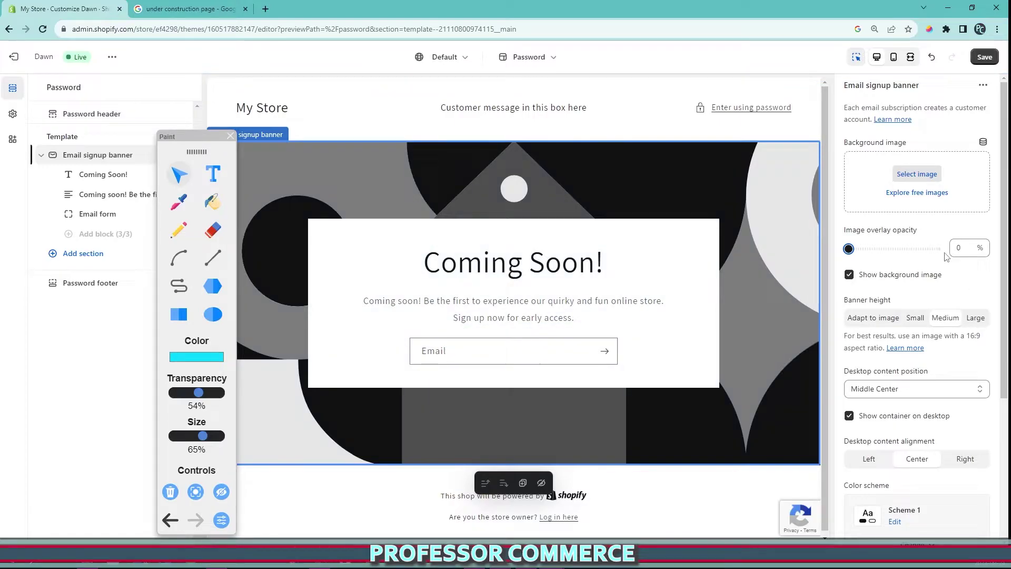
drag(940, 249, 849, 250)
click(910, 248)
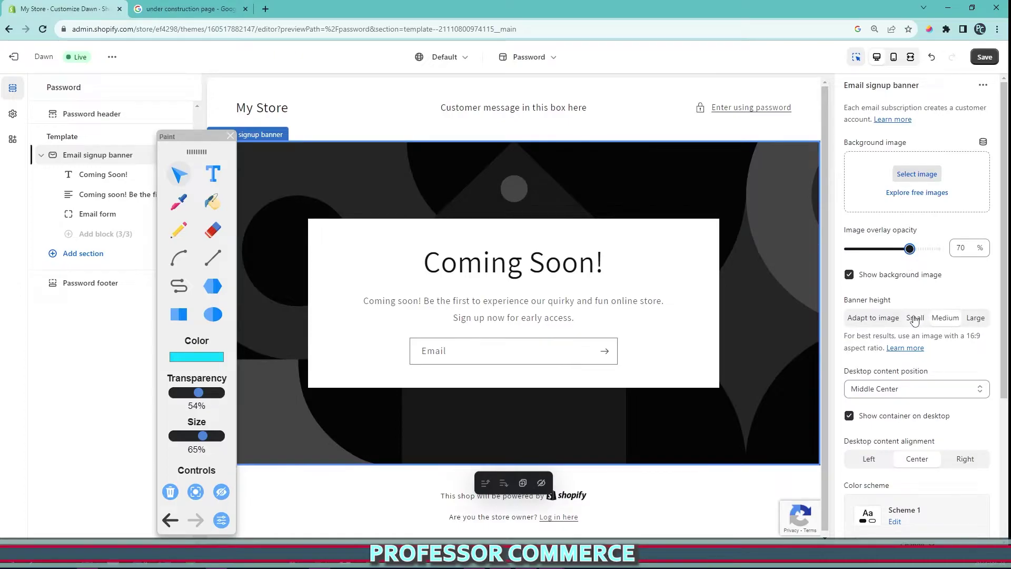
click(975, 318)
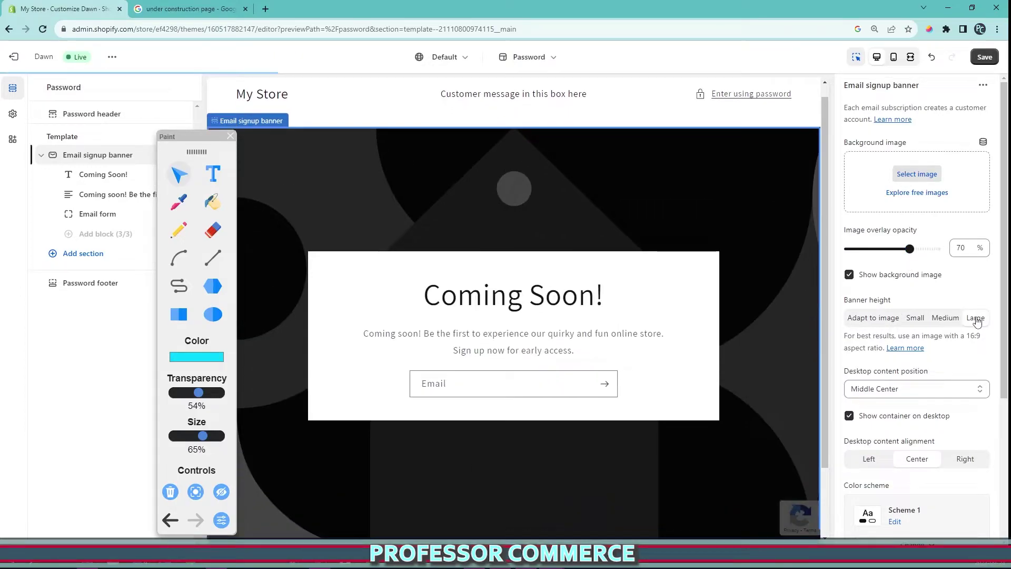
Use the sunset beach photo from Staff Favorites free images as the banner background.
scroll(914, 348, down, 4)
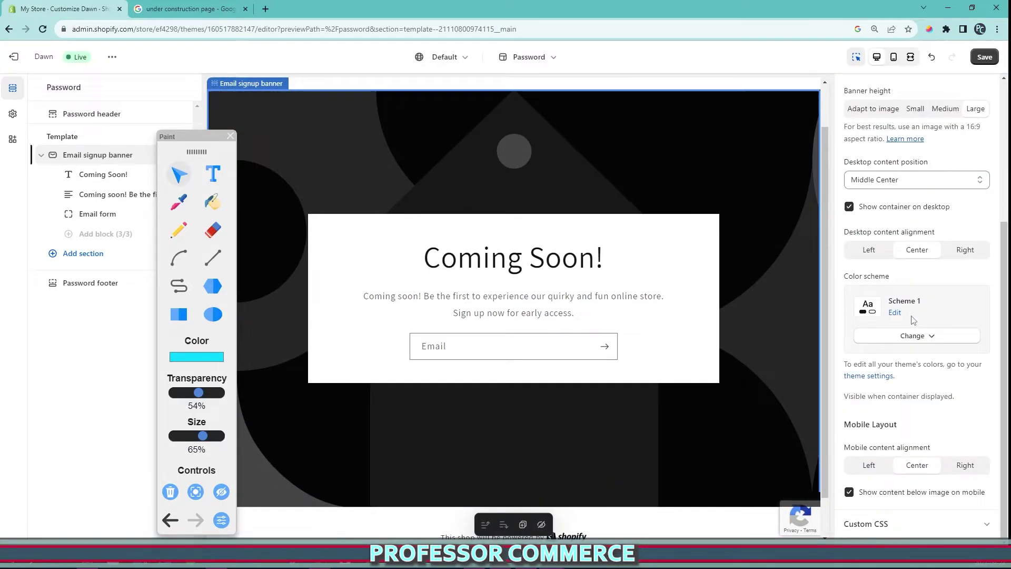
scroll(920, 377, up, 4)
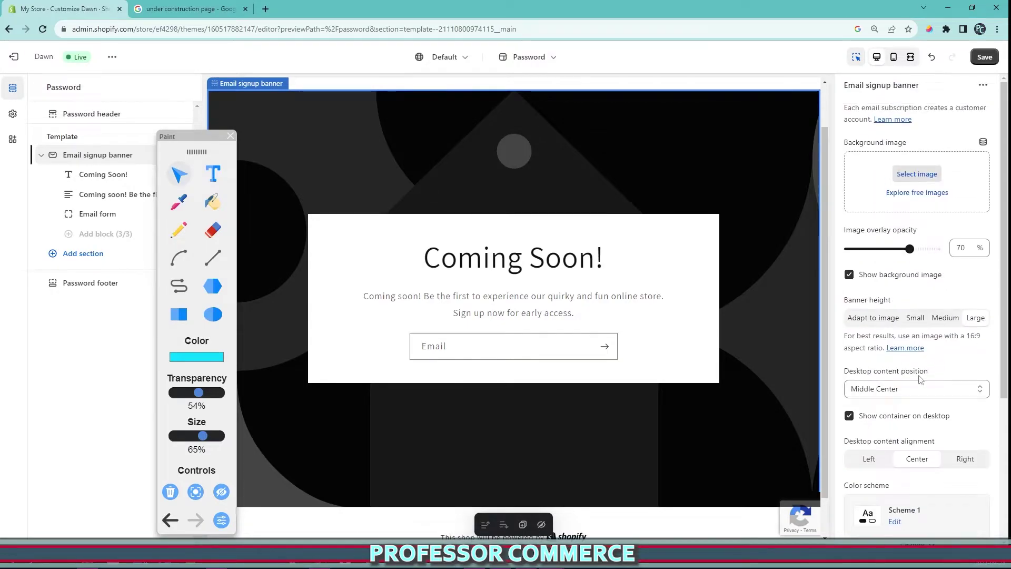
click(926, 193)
click(907, 152)
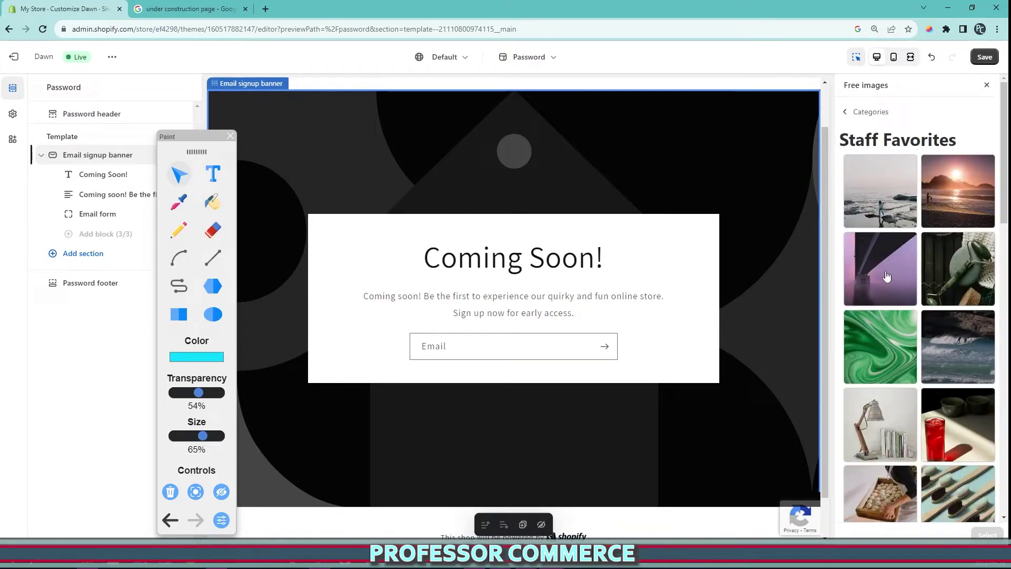
click(958, 190)
click(986, 535)
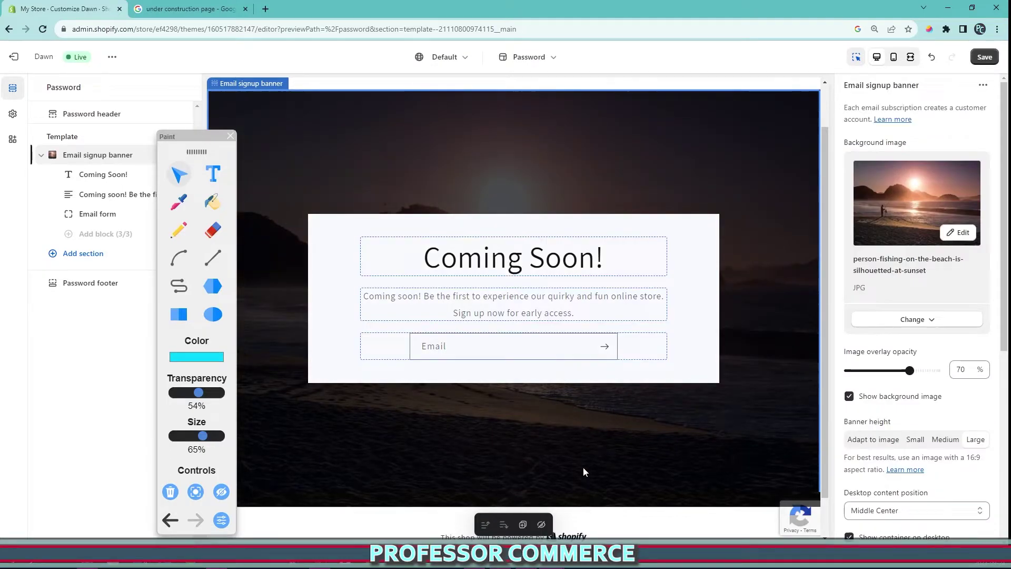
Change the banner content box from Scheme 5 to a dark colour scheme.
scroll(922, 390, down, 5)
click(922, 390)
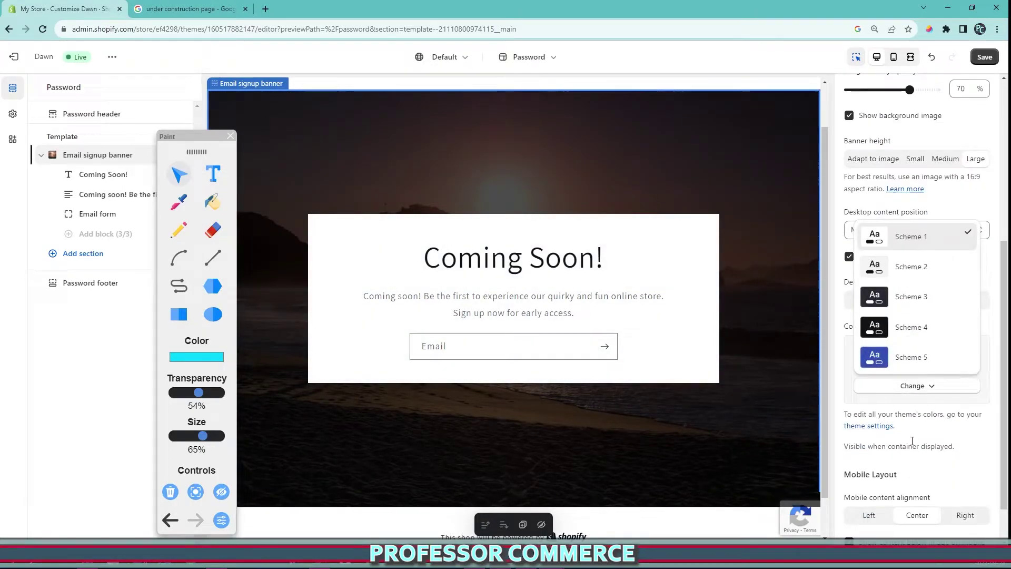
click(873, 352)
click(914, 387)
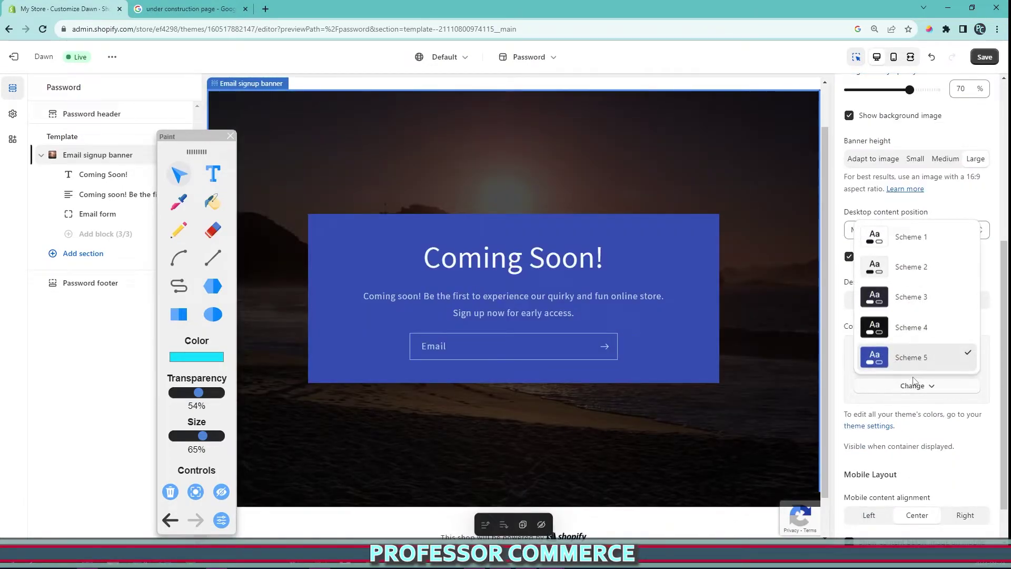
click(909, 295)
drag(196, 152, 885, 102)
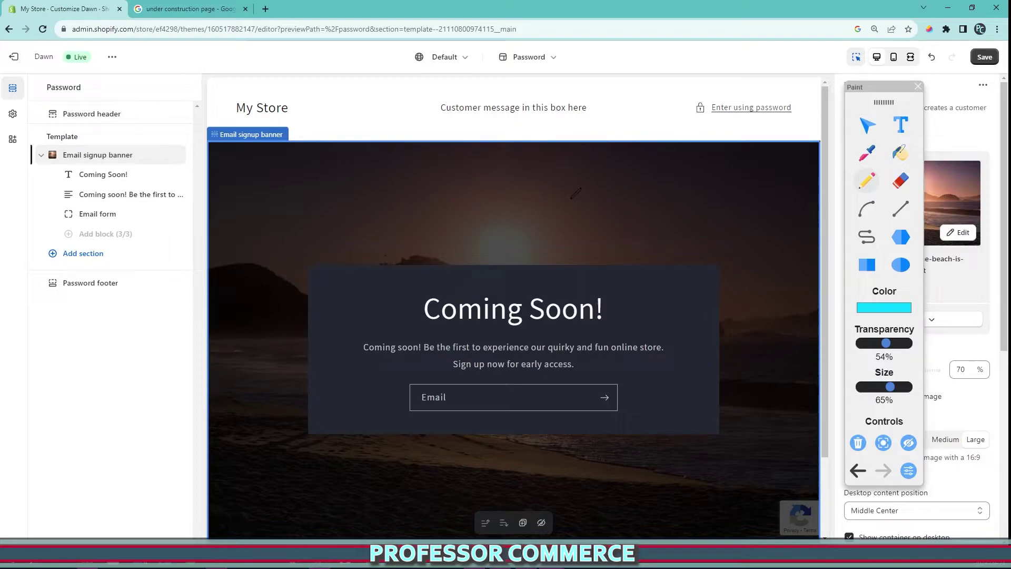
mouse_move(674, 103)
mouse_down()
mouse_move(698, 86)
mouse_move(814, 85)
mouse_move(774, 135)
mouse_move(676, 113)
mouse_move(717, 90)
mouse_move(797, 127)
mouse_move(698, 119)
mouse_move(764, 95)
mouse_move(796, 100)
mouse_up()
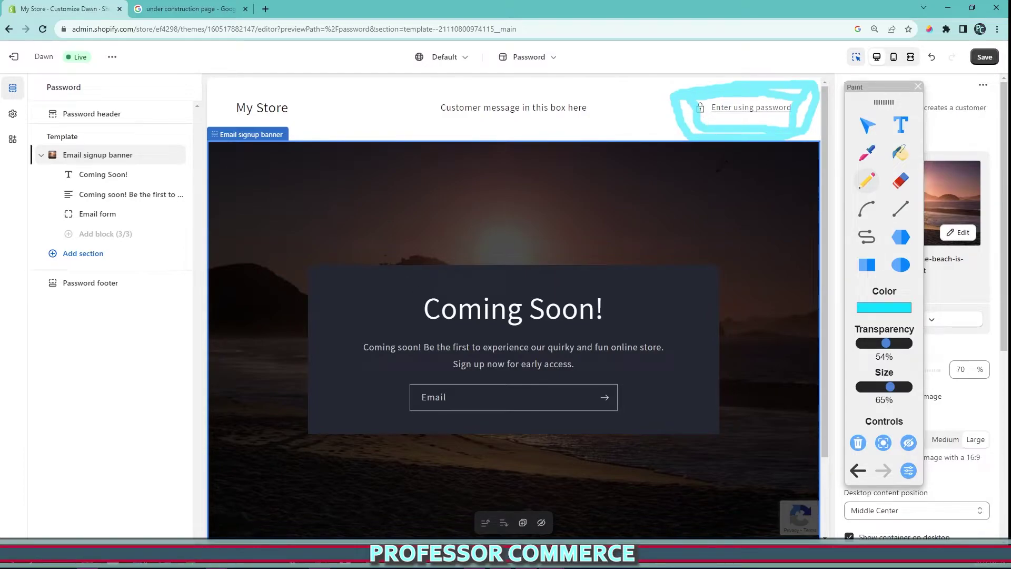
mouse_move(319, 286)
mouse_down()
mouse_move(700, 206)
mouse_move(275, 517)
mouse_move(291, 211)
mouse_up()
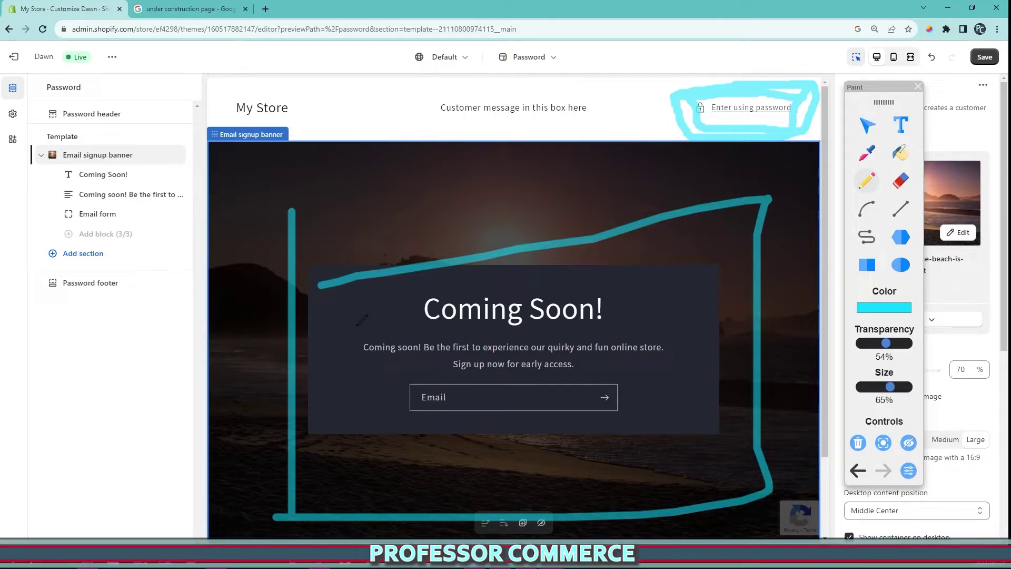
mouse_move(362, 320)
mouse_down()
mouse_move(503, 387)
mouse_move(595, 327)
mouse_move(339, 322)
mouse_move(483, 360)
mouse_move(691, 330)
mouse_up()
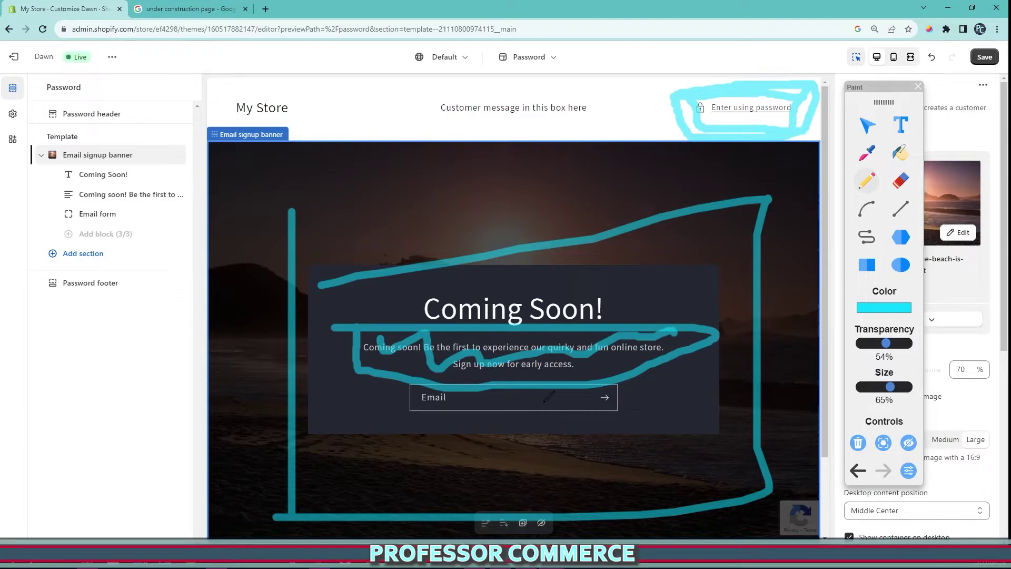
mouse_move(459, 394)
mouse_down()
mouse_move(559, 408)
mouse_move(566, 377)
mouse_move(416, 407)
mouse_move(559, 399)
mouse_up()
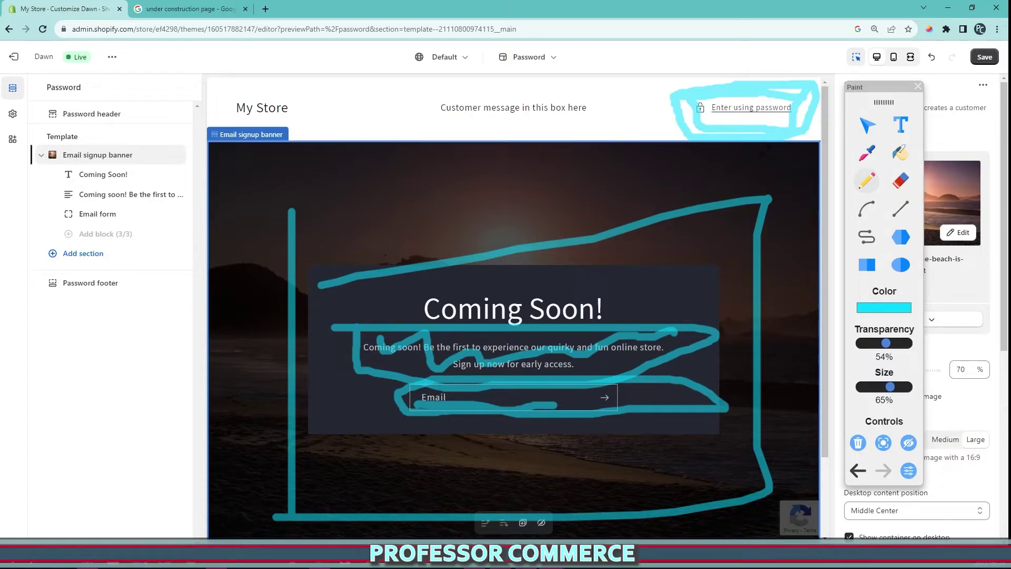
mouse_move(514, 396)
mouse_down()
mouse_move(713, 442)
mouse_move(490, 362)
mouse_up()
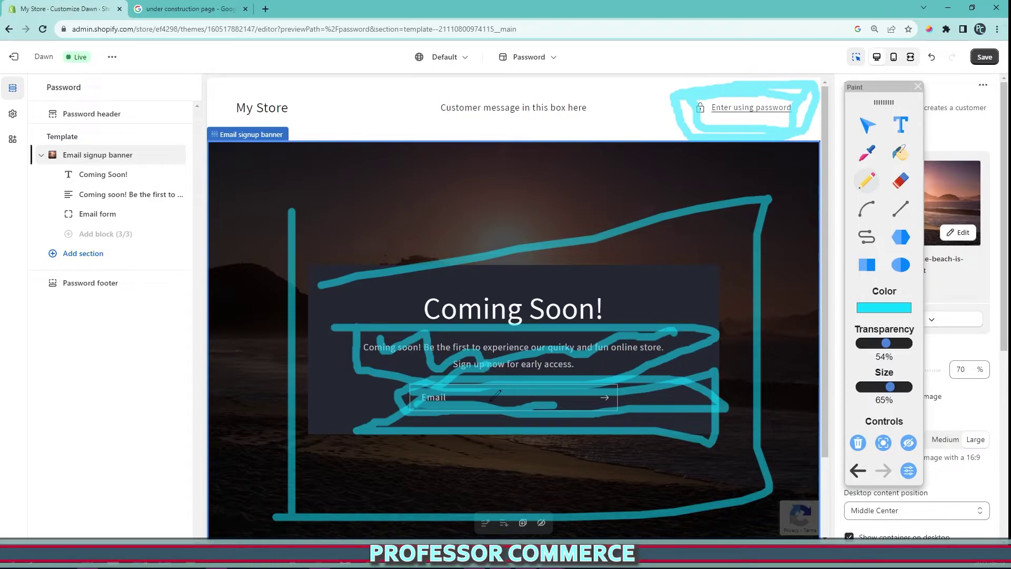
click(904, 184)
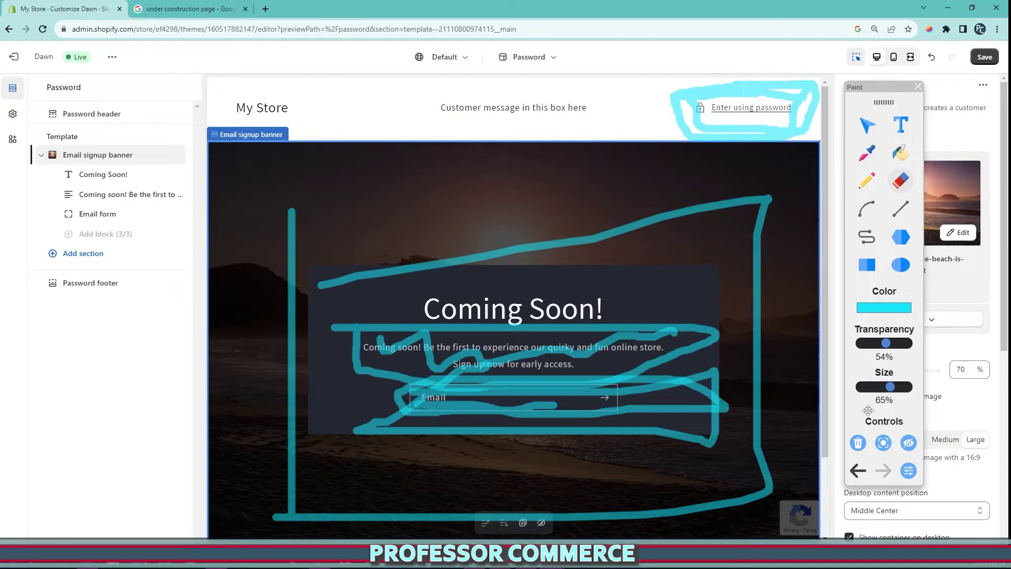
click(858, 443)
click(867, 181)
mouse_move(630, 213)
mouse_down()
mouse_move(685, 132)
mouse_move(730, 110)
mouse_move(694, 171)
mouse_up()
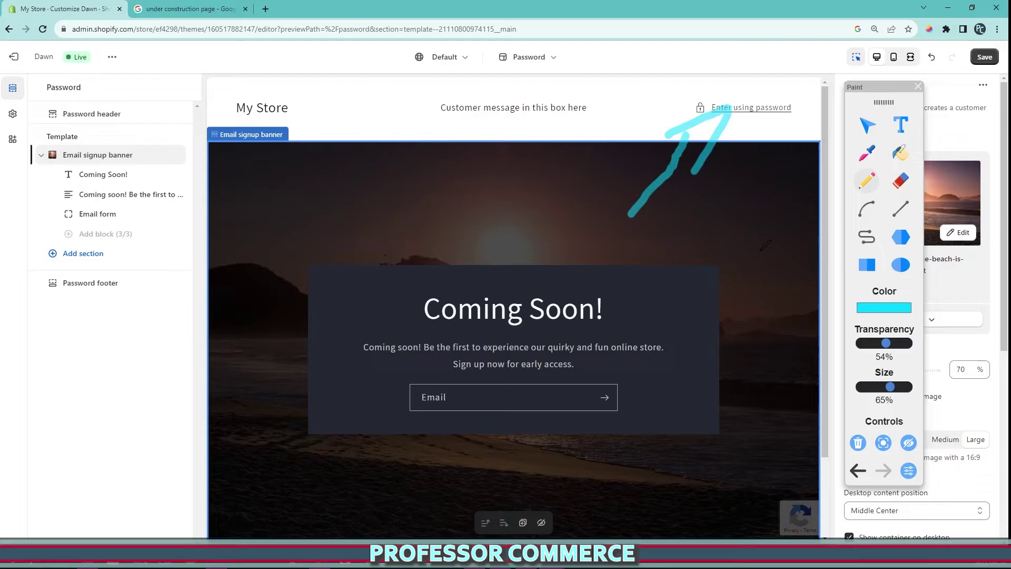
drag(760, 251, 750, 116)
Open the Password header section settings.
click(868, 125)
click(731, 109)
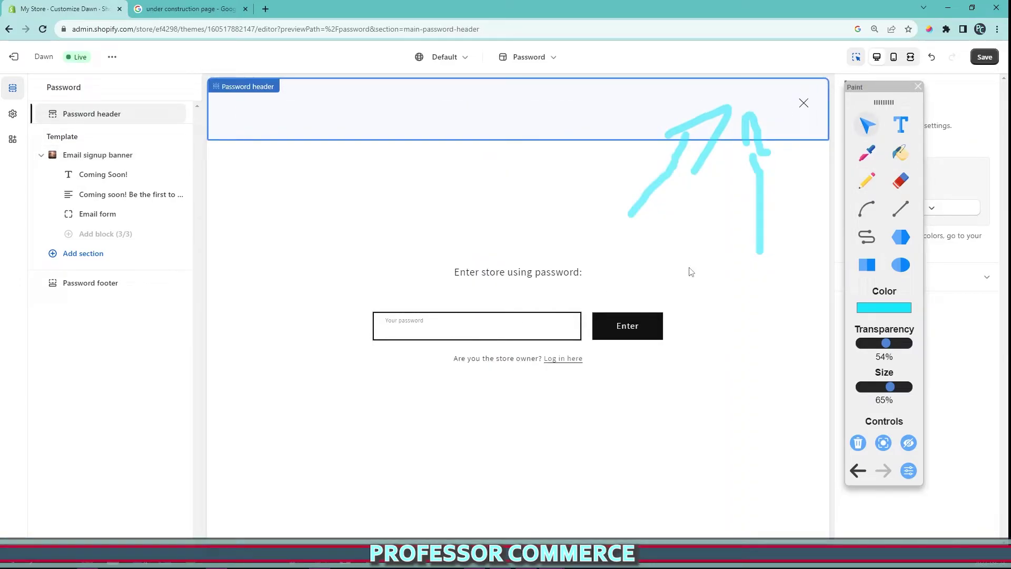
mouse_move(884, 87)
mouse_down()
mouse_move(884, 214)
mouse_move(858, 287)
mouse_up()
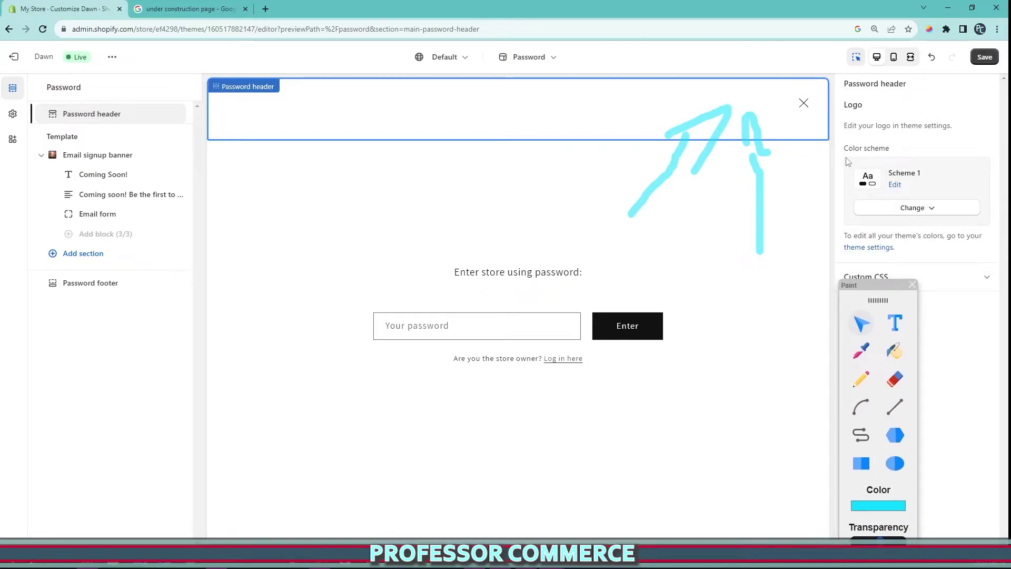
Circle the password entry form with freehand annotations, clearing and redrawing several times.
click(861, 380)
mouse_move(718, 275)
mouse_down()
mouse_move(440, 198)
mouse_move(240, 333)
mouse_move(421, 206)
mouse_move(294, 389)
mouse_up()
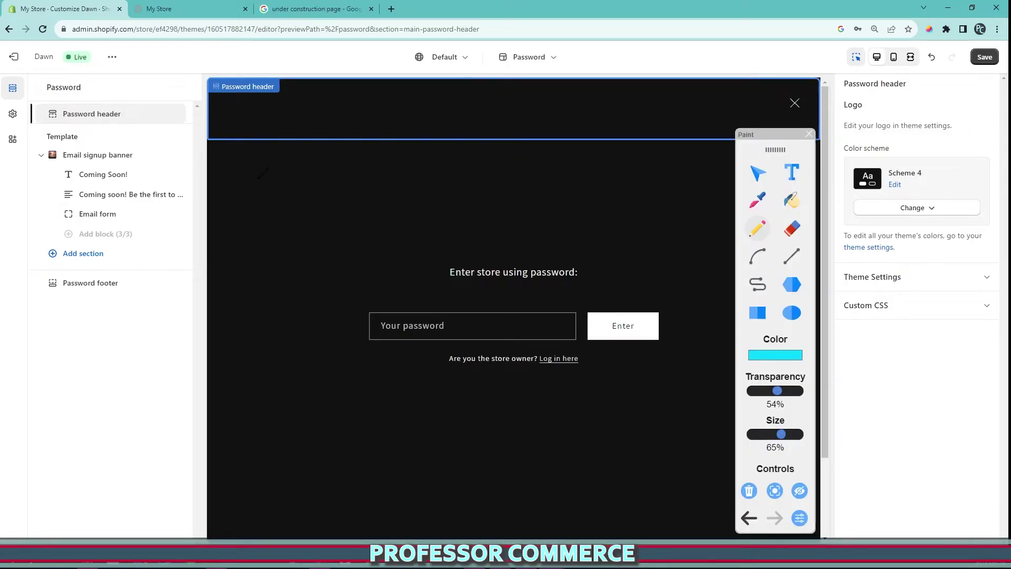
mouse_move(263, 224)
mouse_down()
mouse_move(632, 407)
mouse_move(437, 393)
mouse_up()
click(749, 491)
drag(519, 416, 237, 168)
click(749, 491)
mouse_move(678, 316)
mouse_down()
mouse_move(228, 393)
mouse_move(392, 256)
mouse_up()
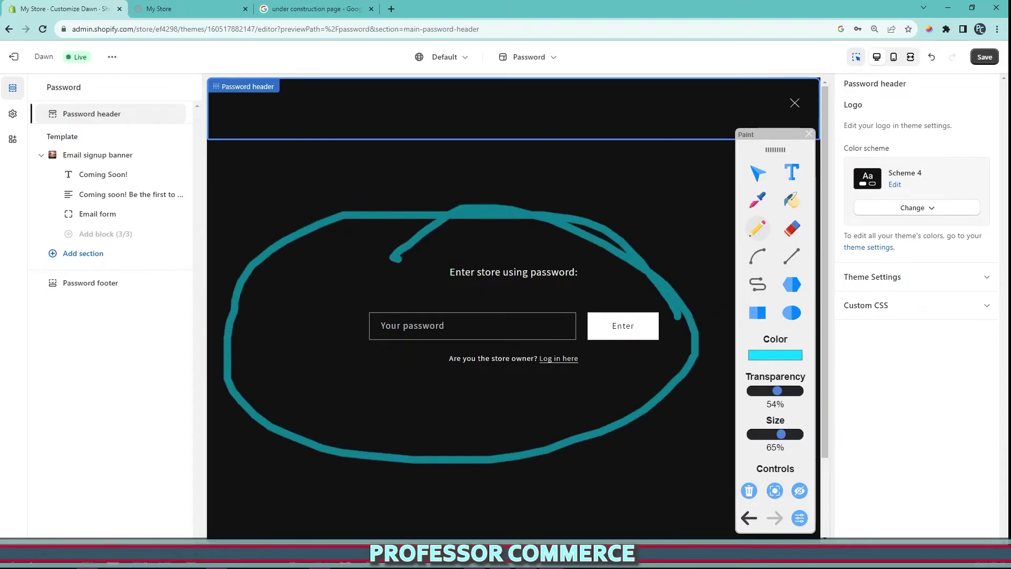
Sketch an outlined wireframe with inner lines over the password header and form.
mouse_move(316, 108)
mouse_down()
mouse_move(293, 379)
mouse_move(358, 100)
mouse_move(269, 102)
mouse_up()
drag(329, 144, 450, 135)
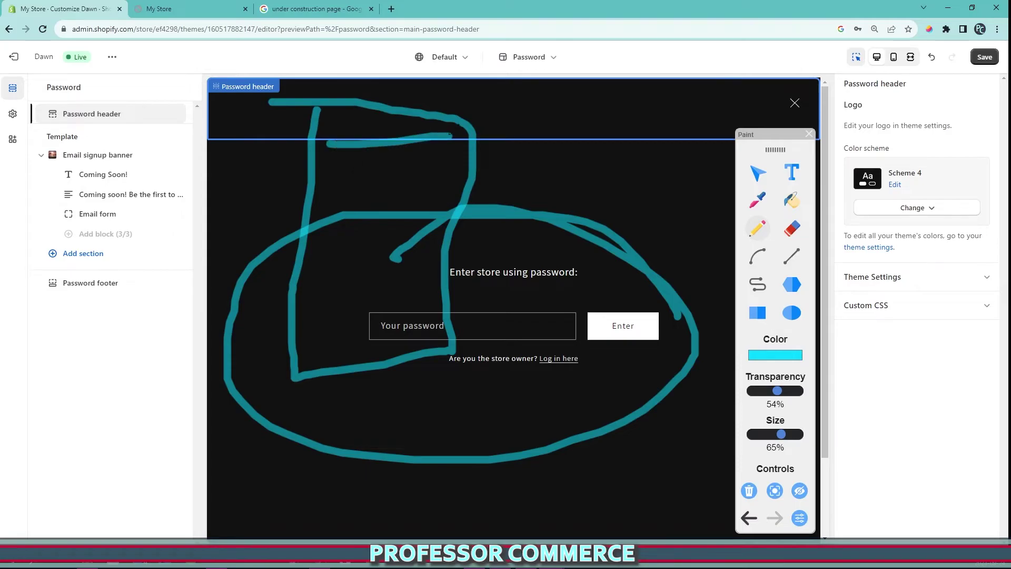
drag(364, 175, 447, 171)
drag(351, 220, 450, 208)
drag(320, 281, 420, 271)
drag(327, 323, 464, 304)
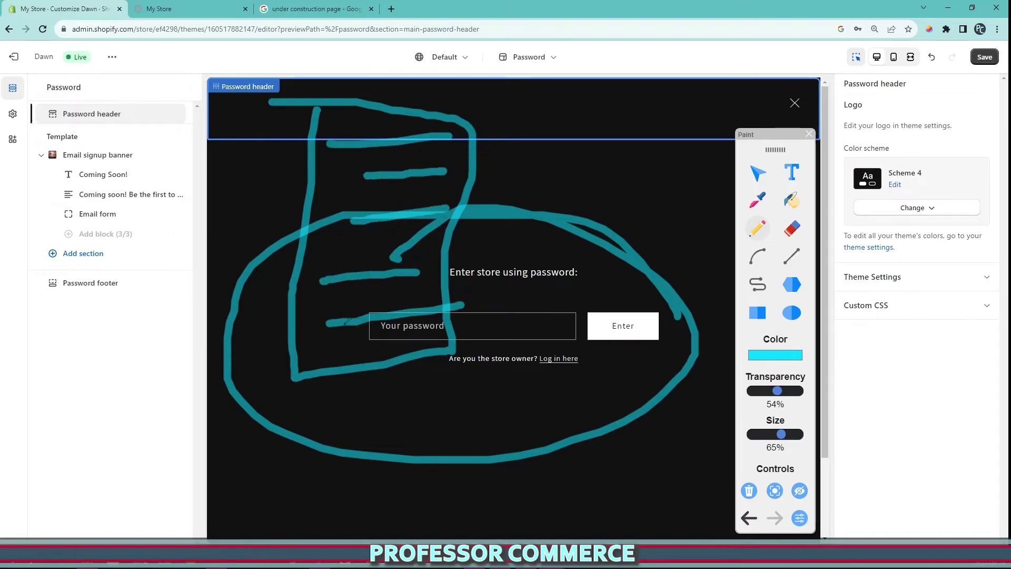
mouse_move(316, 158)
mouse_down()
mouse_move(434, 157)
mouse_move(474, 114)
mouse_move(316, 124)
mouse_up()
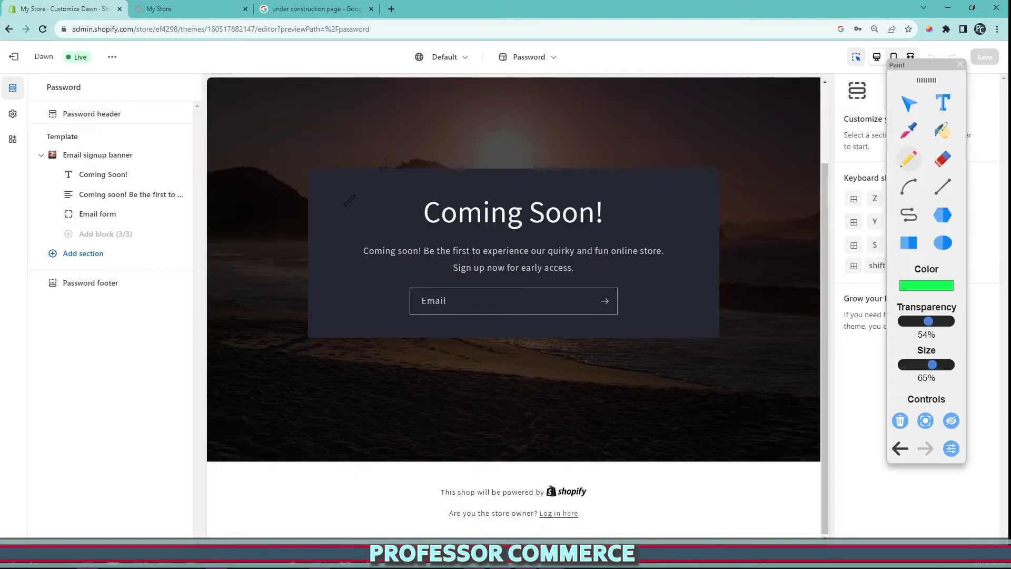
mouse_move(331, 185)
mouse_down()
mouse_move(376, 241)
mouse_move(577, 109)
mouse_up()
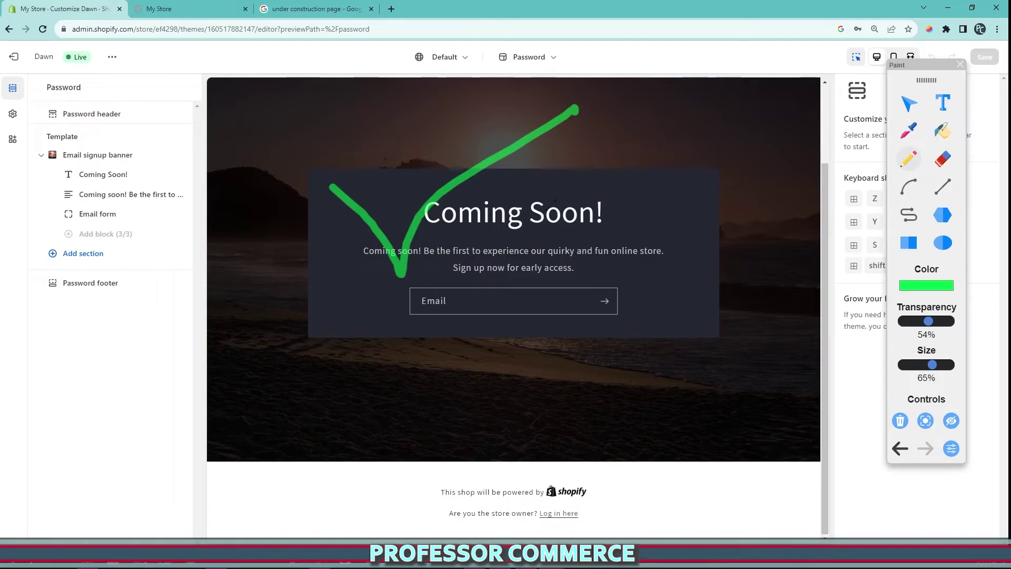
mouse_move(717, 236)
mouse_down()
mouse_move(298, 258)
mouse_move(375, 151)
mouse_up()
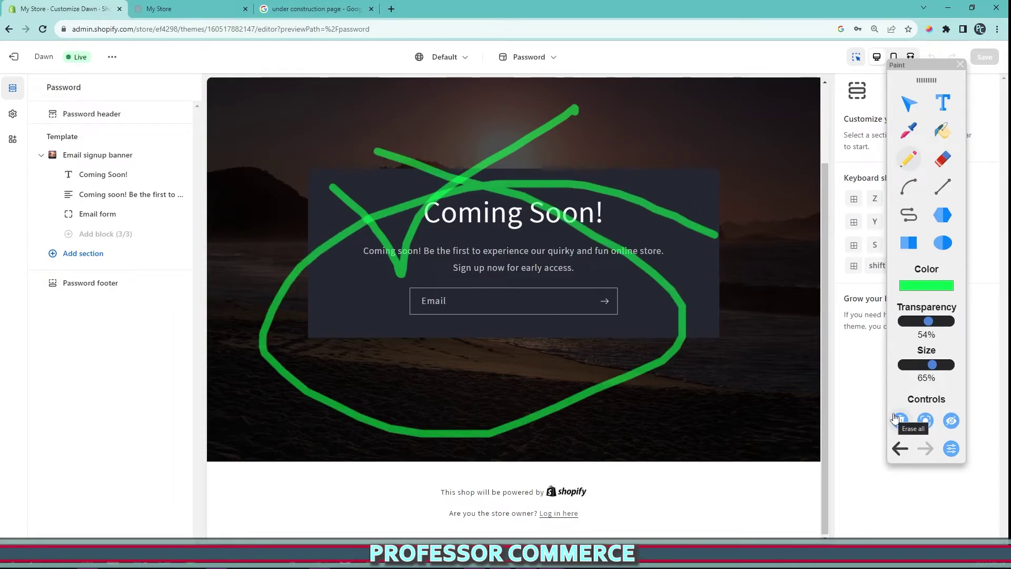
mouse_move(337, 189)
mouse_down()
mouse_move(440, 184)
mouse_move(808, 246)
mouse_up()
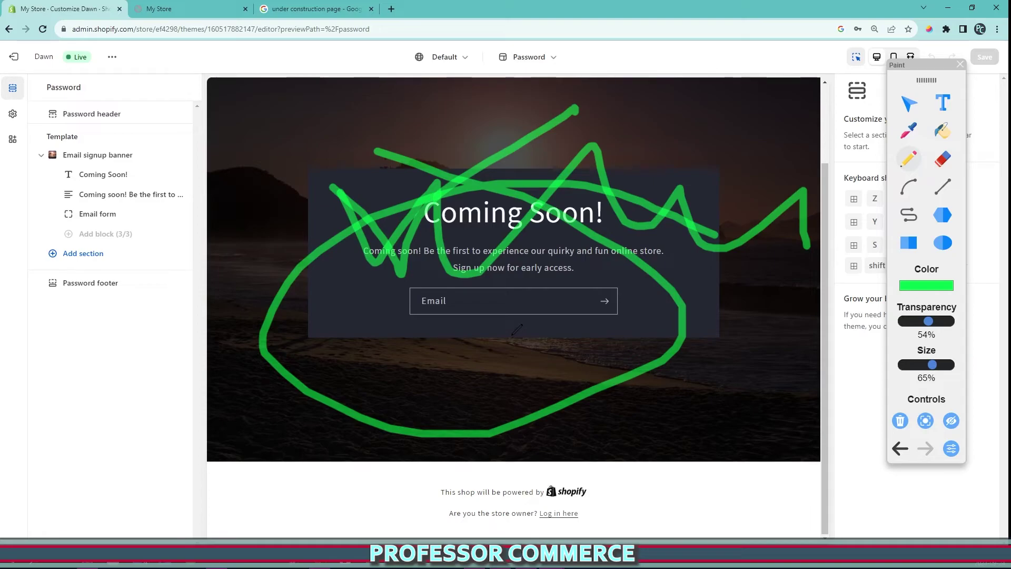
mouse_move(270, 181)
mouse_down()
mouse_move(400, 262)
mouse_move(289, 182)
mouse_up()
drag(330, 346, 553, 369)
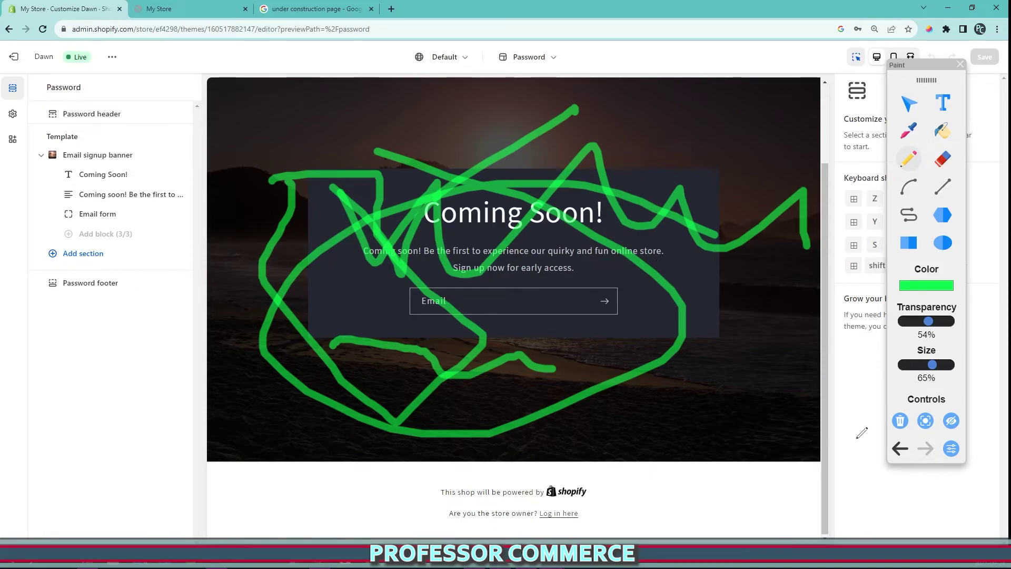
mouse_move(664, 108)
mouse_down()
mouse_move(758, 168)
mouse_move(685, 95)
mouse_up()
mouse_move(697, 127)
mouse_down()
mouse_move(711, 152)
mouse_move(796, 88)
mouse_up()
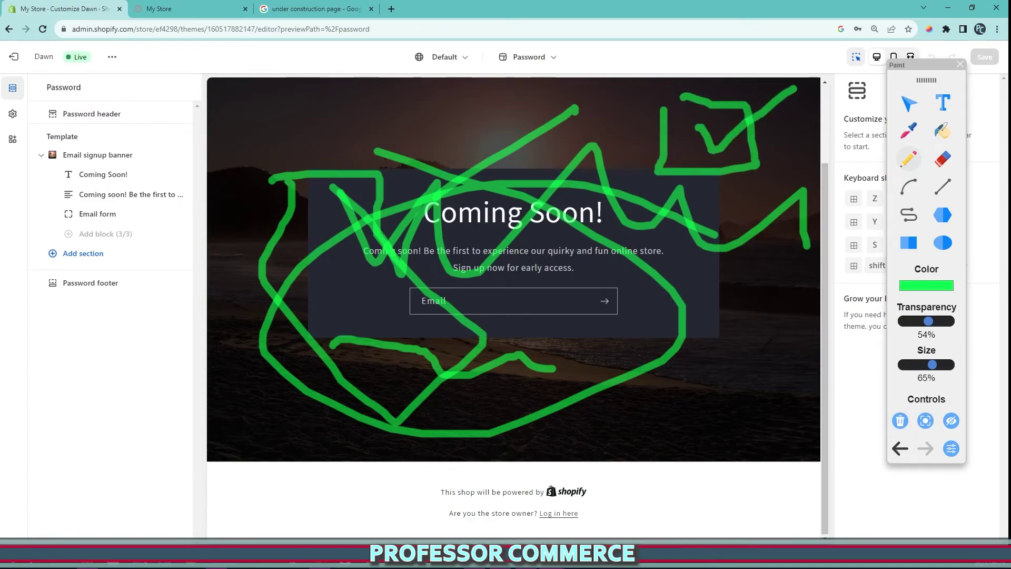